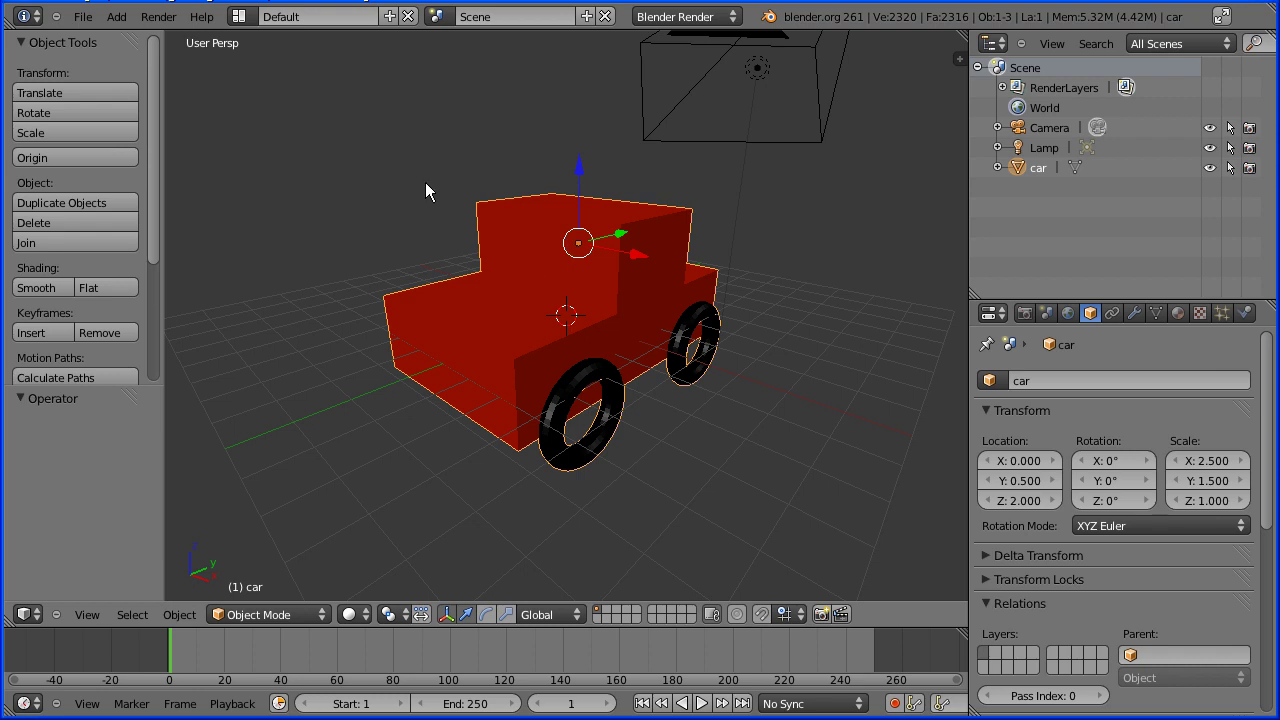
Browse the Add menu, then enlarge the Properties editor upward for more object settings room
left_click(116, 17)
mouse_move(130, 40)
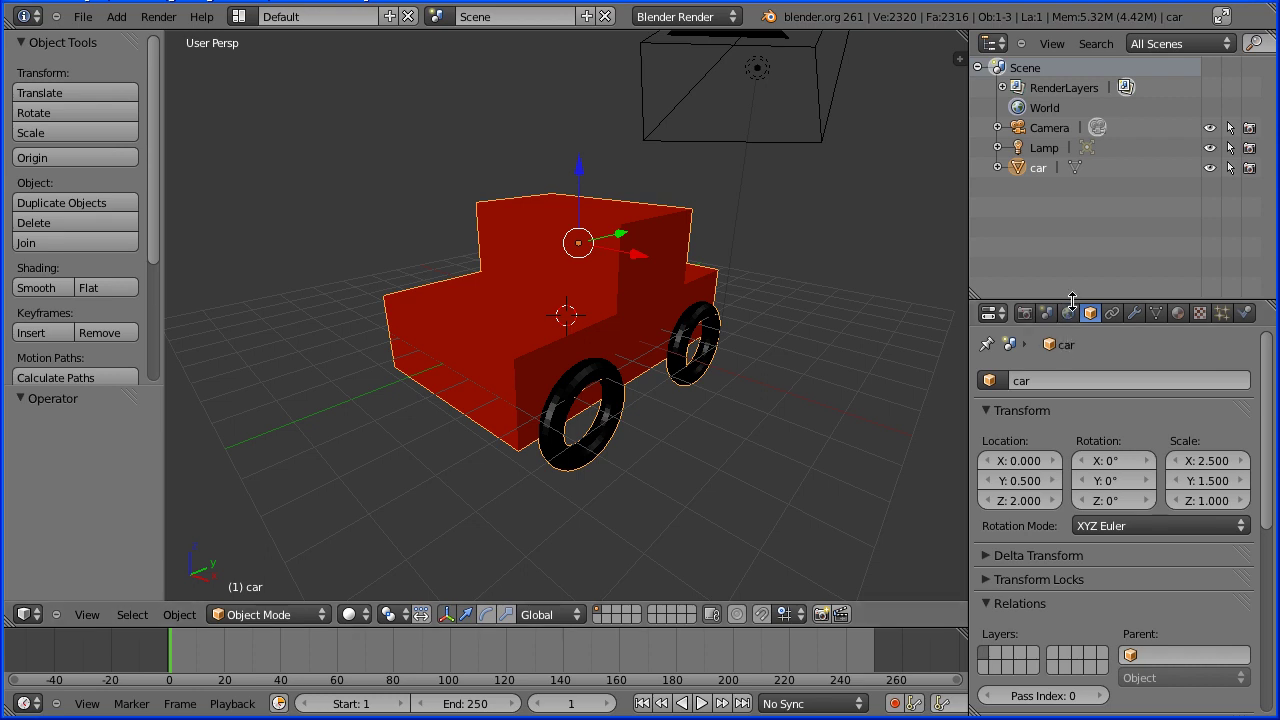
left_click_drag(1068, 300, 1068, 175)
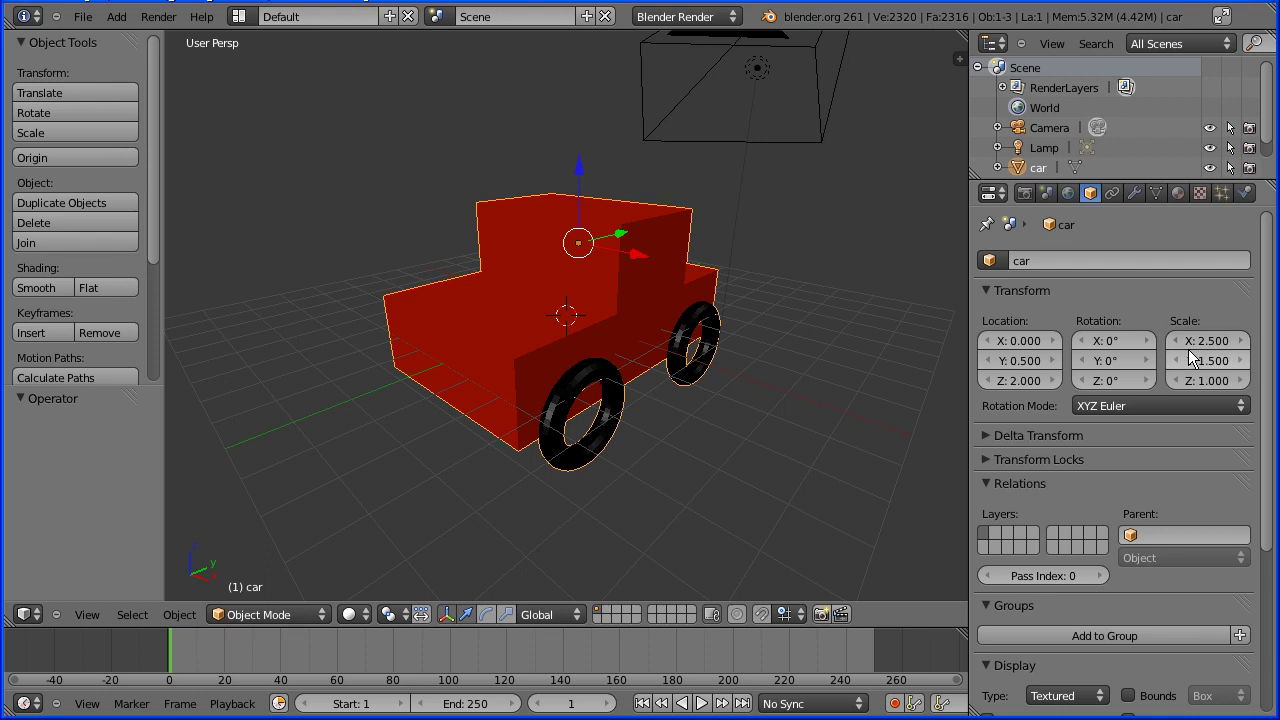
Load a fresh default scene, switch to quad view, and show the cube's Object properties
left_click(83, 16)
left_click(97, 40)
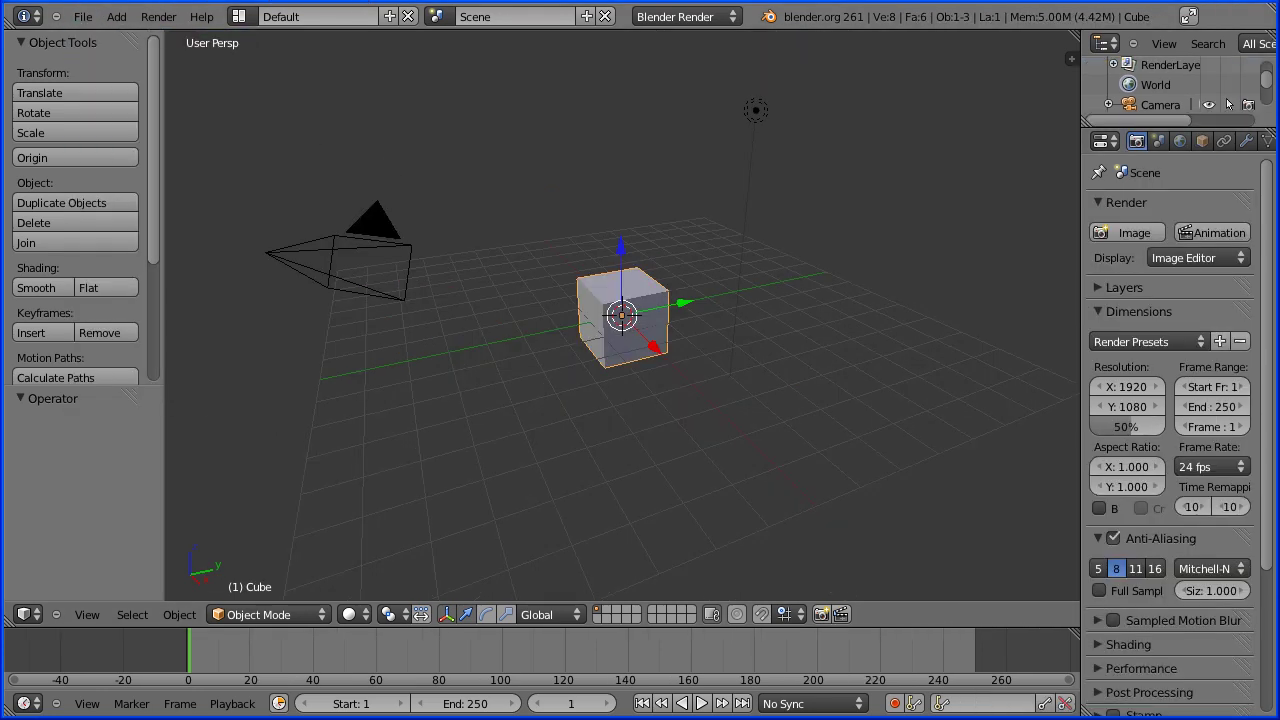
left_click(87, 615)
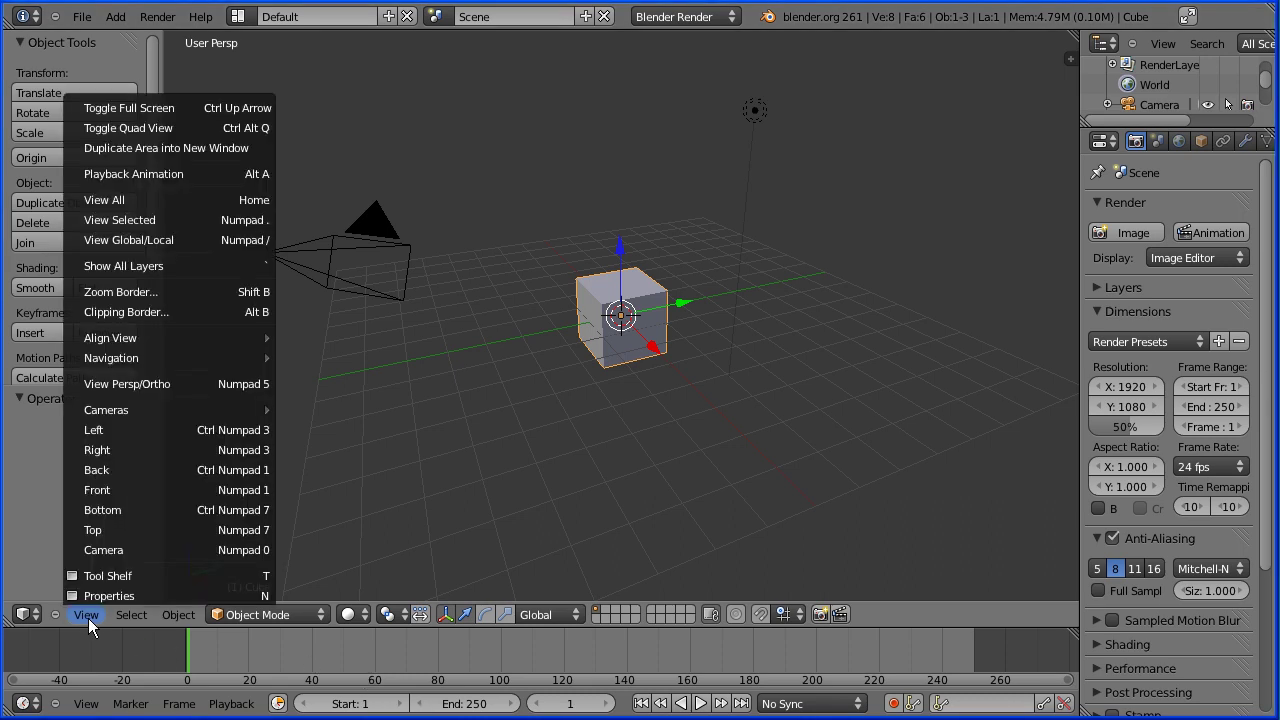
left_click(231, 137)
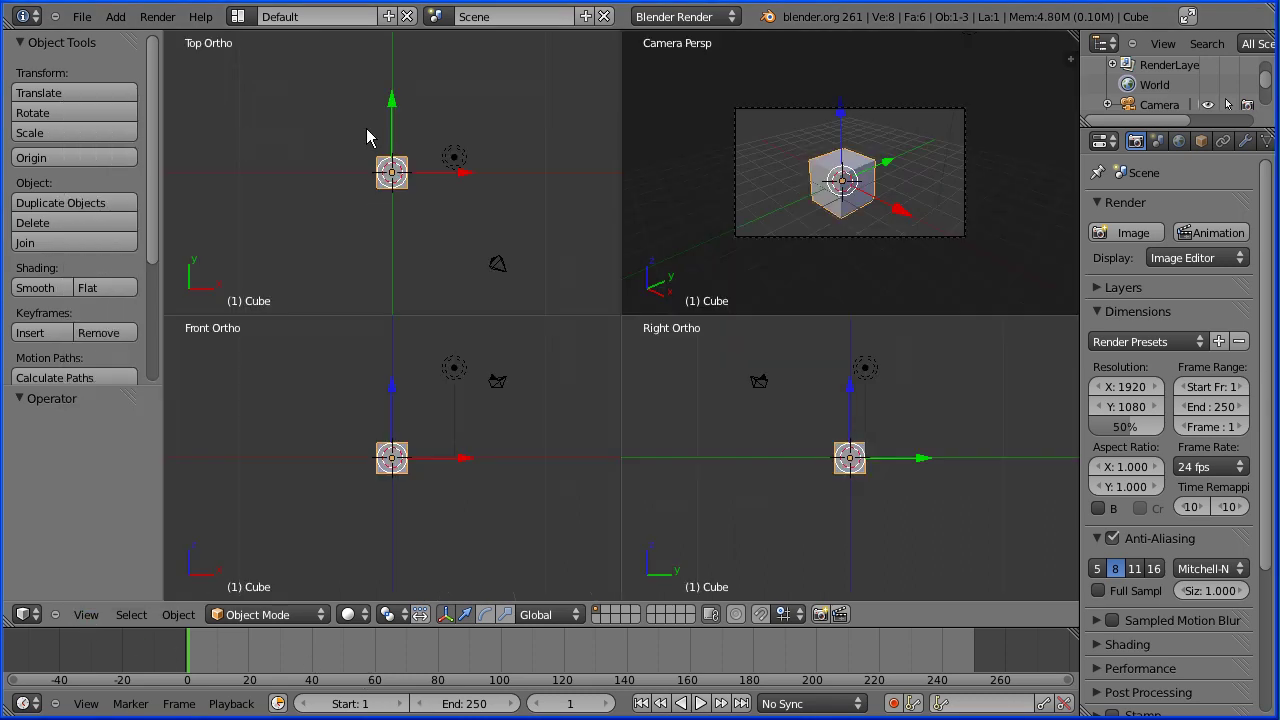
left_click_drag(1078, 172, 1008, 172)
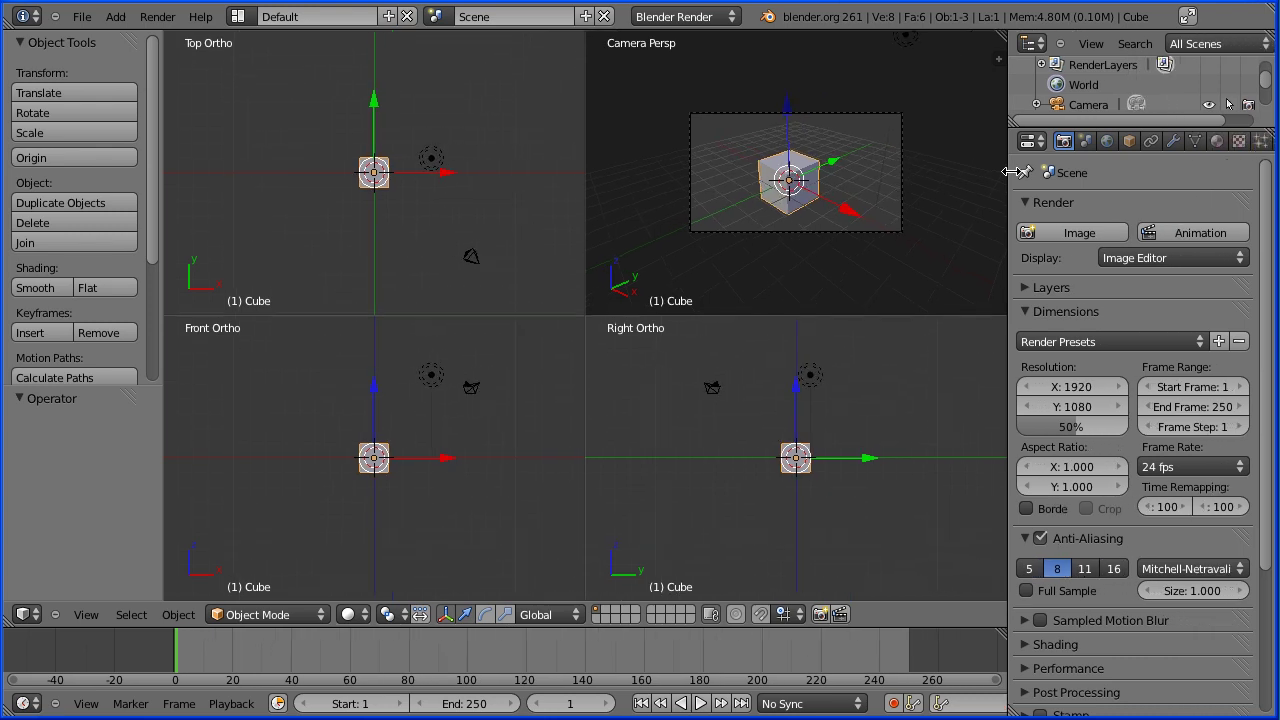
left_click(1129, 141)
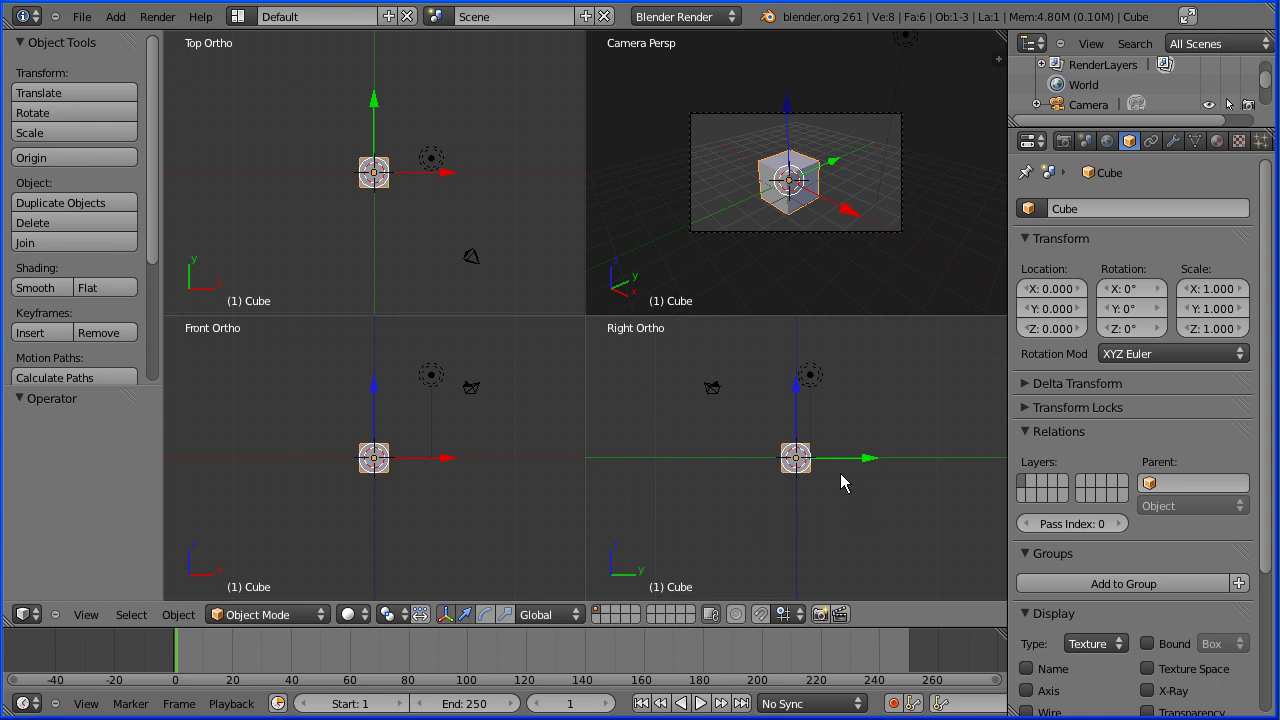
Stretch the cube along Y and set its Y scale to 4
key("s")
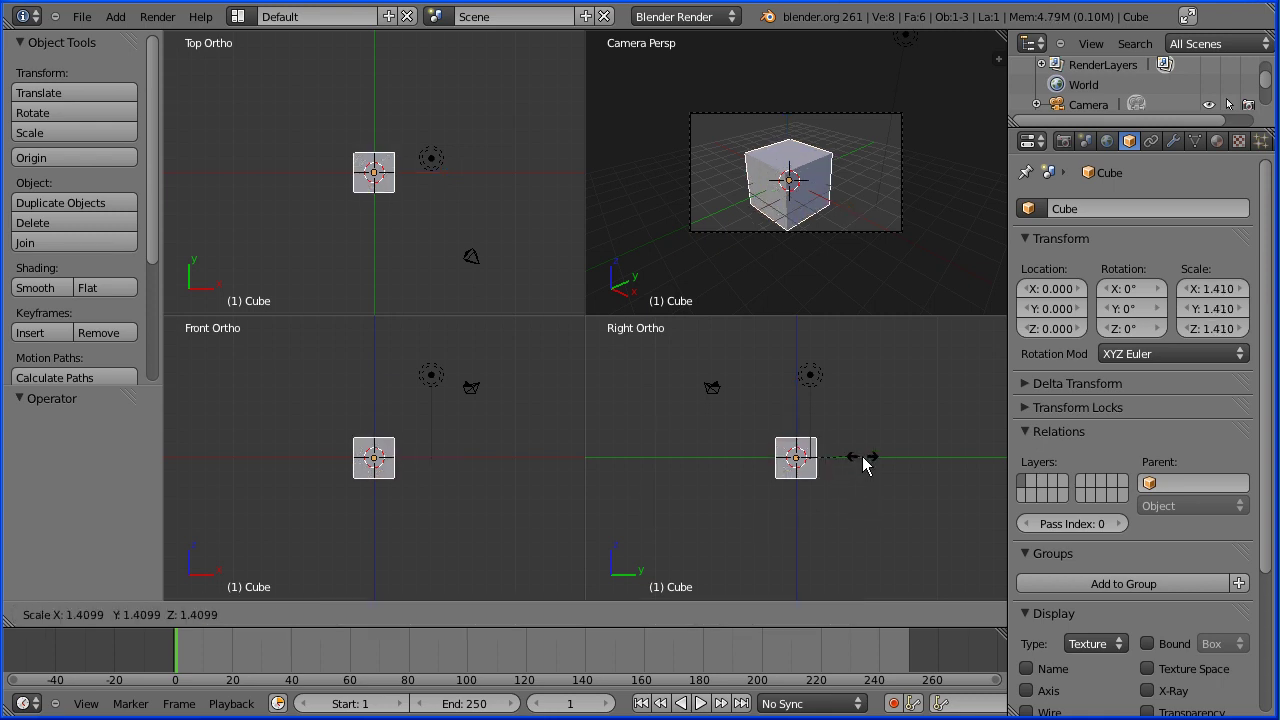
key("y")
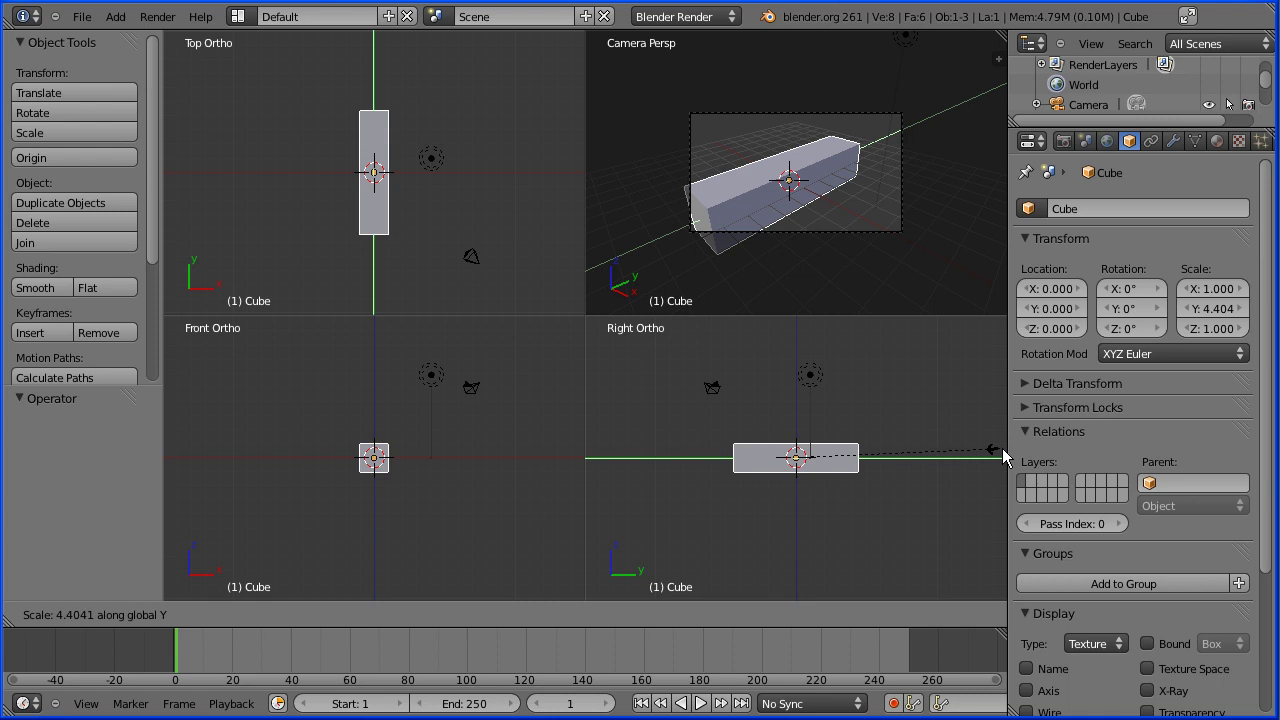
left_click(1003, 457)
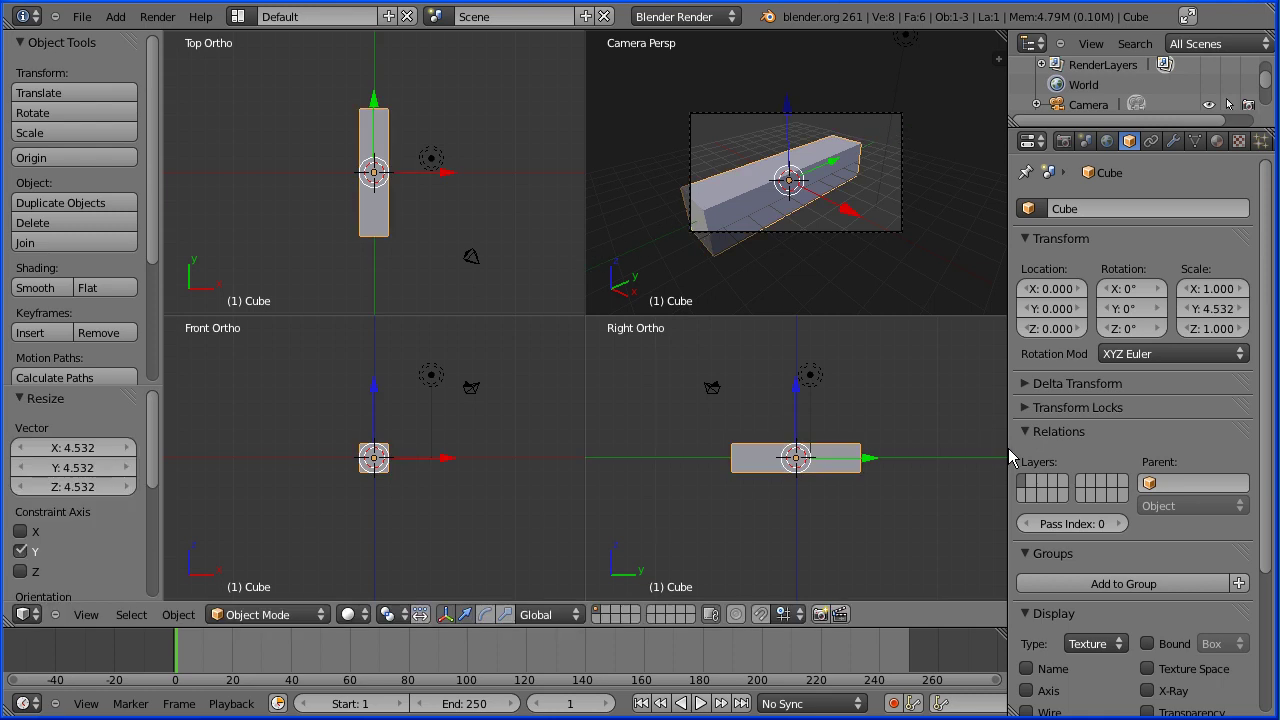
left_click(1213, 316)
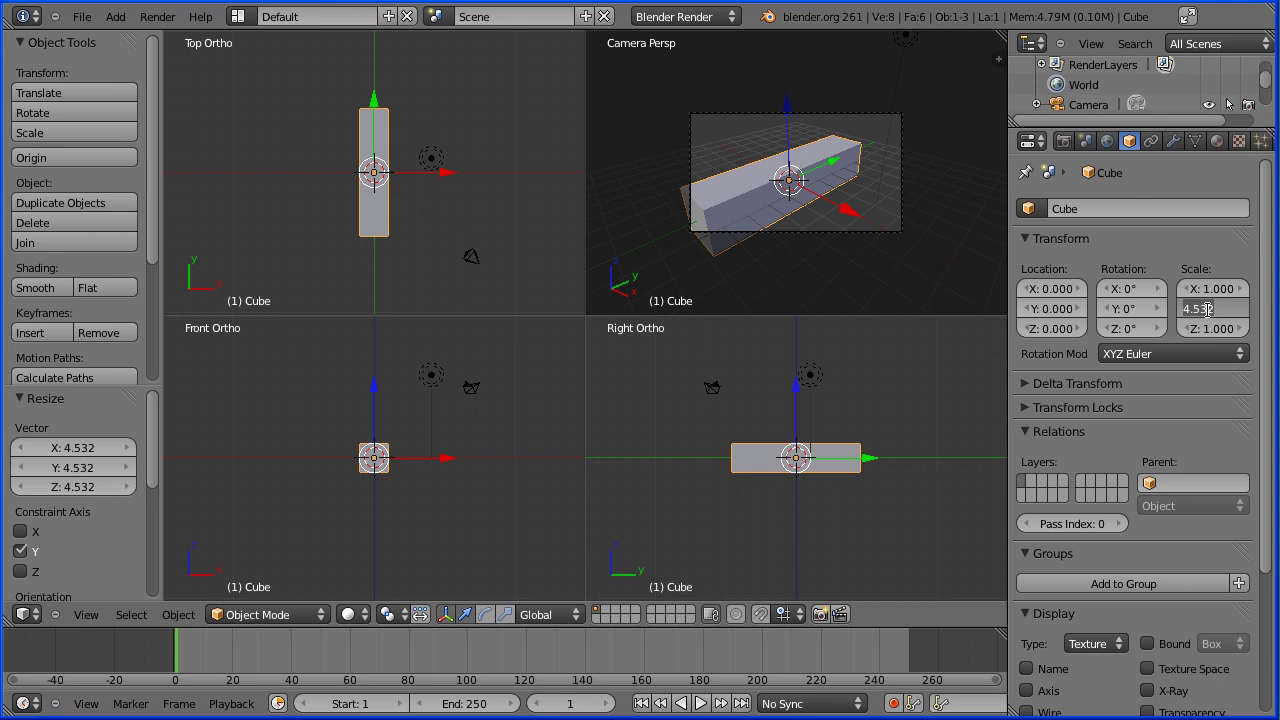
type("4")
key("Return")
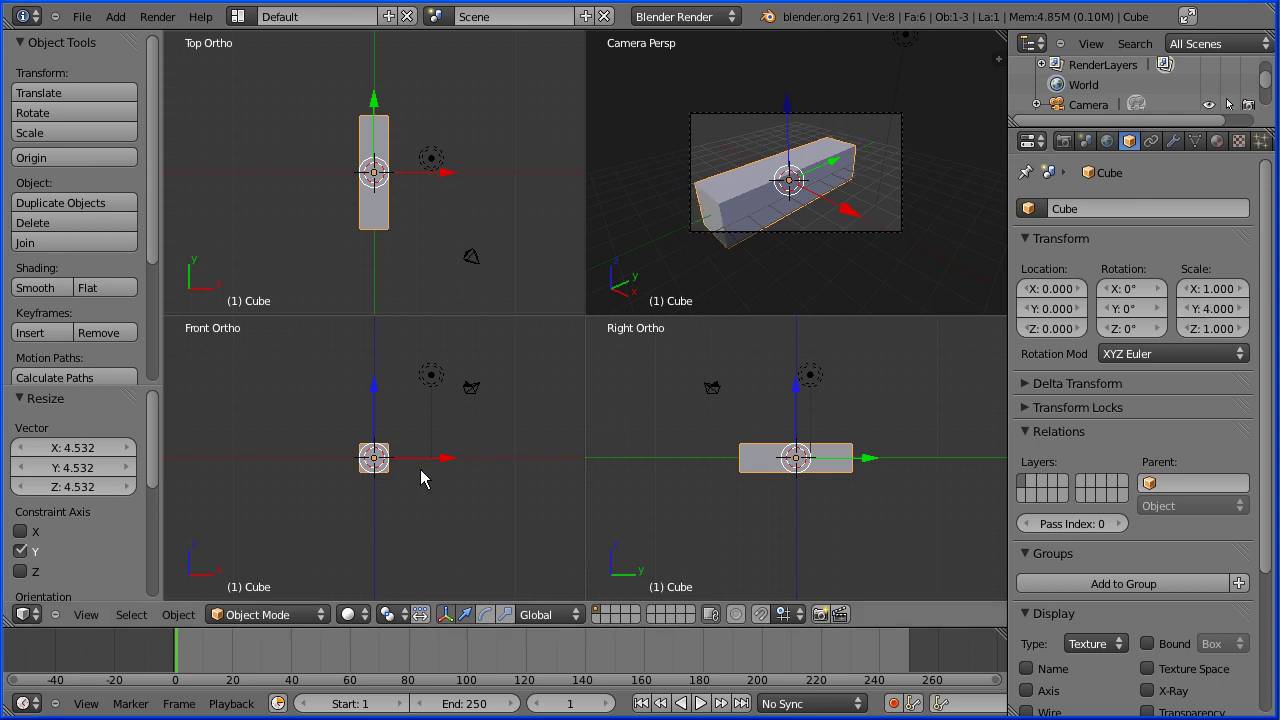
Widen the cube along X and set its X scale to 2.5
key("s")
key("x")
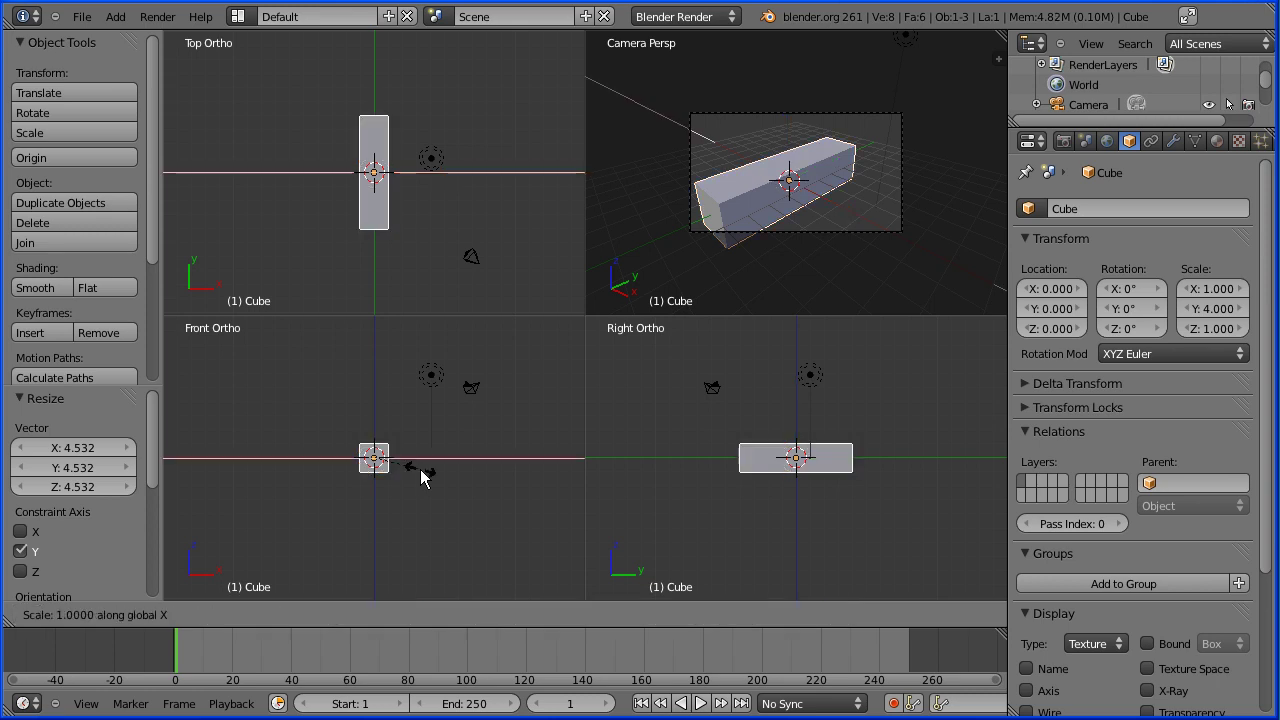
left_click(512, 466)
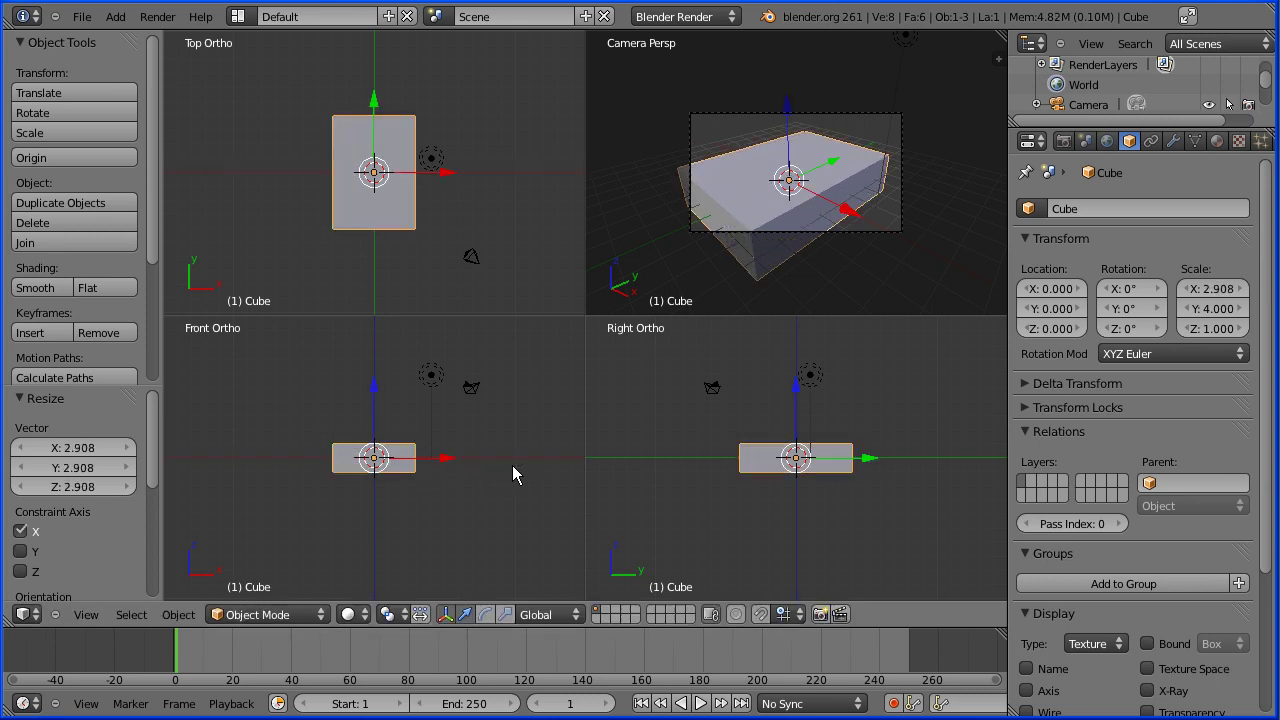
left_click(1212, 292)
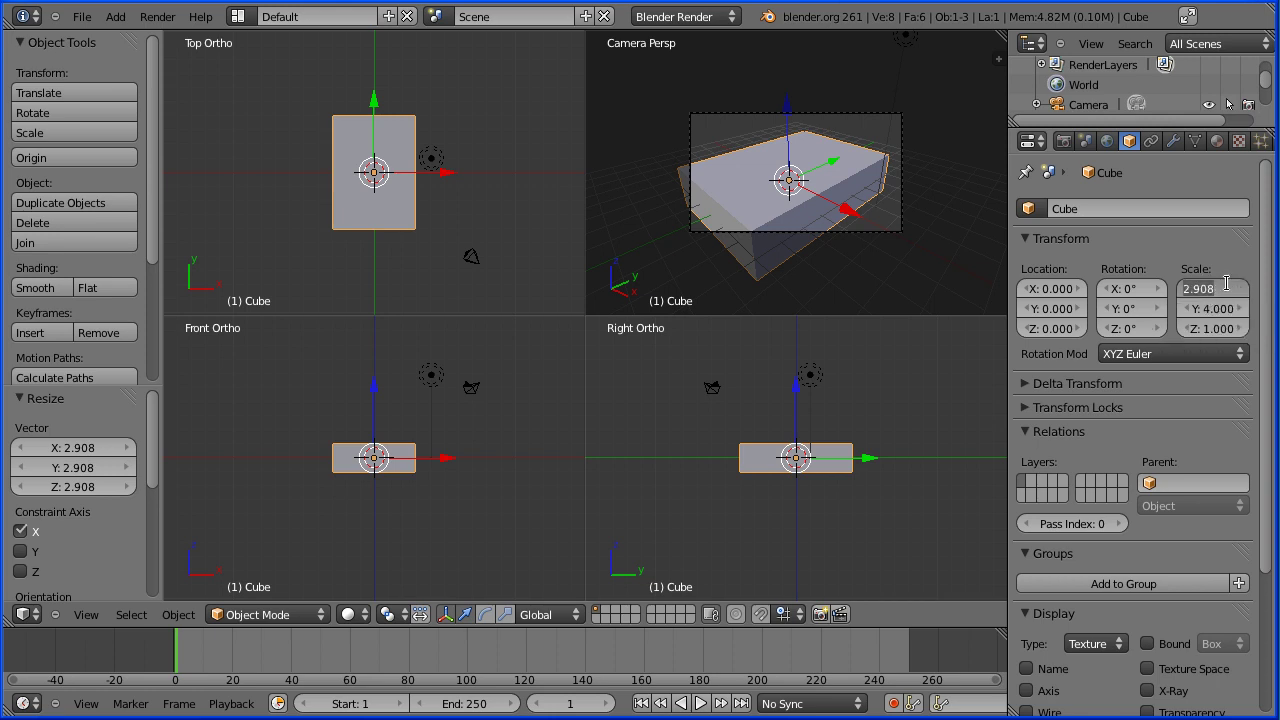
type("2.5")
key("Return")
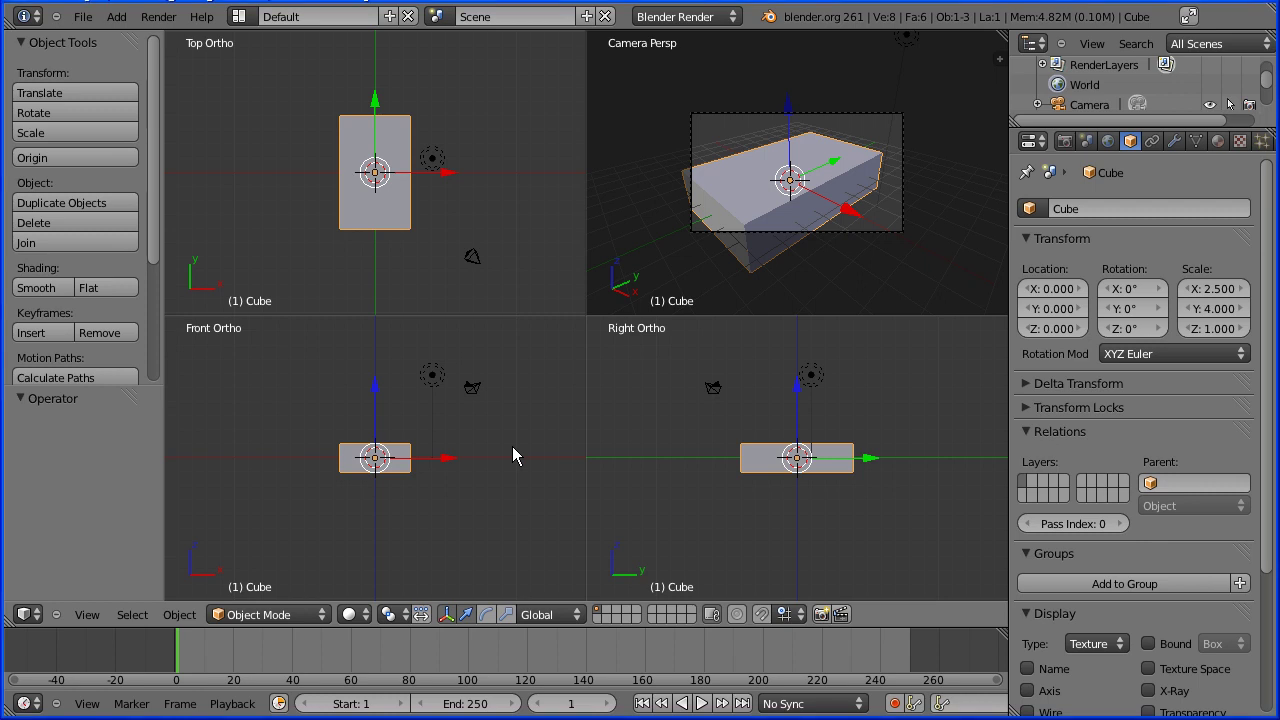
Duplicate the body in place and raise the copy to Z location 2
key("shift+d")
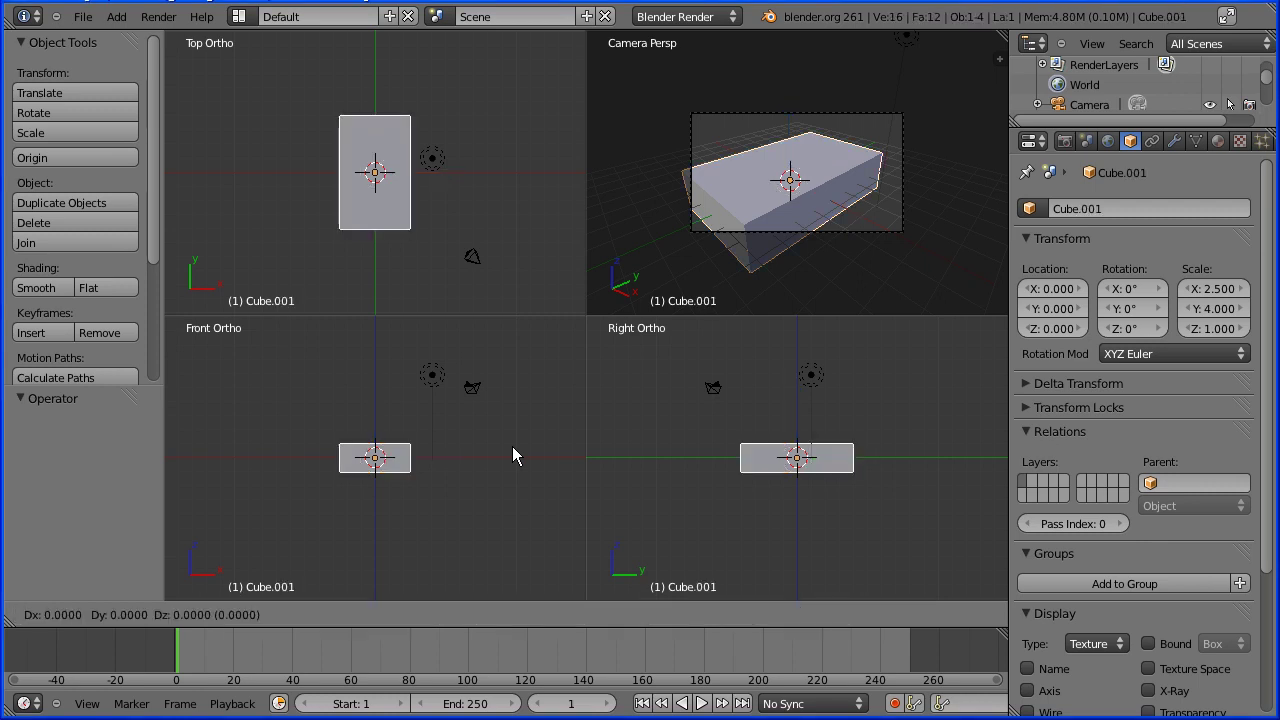
right_click(512, 446)
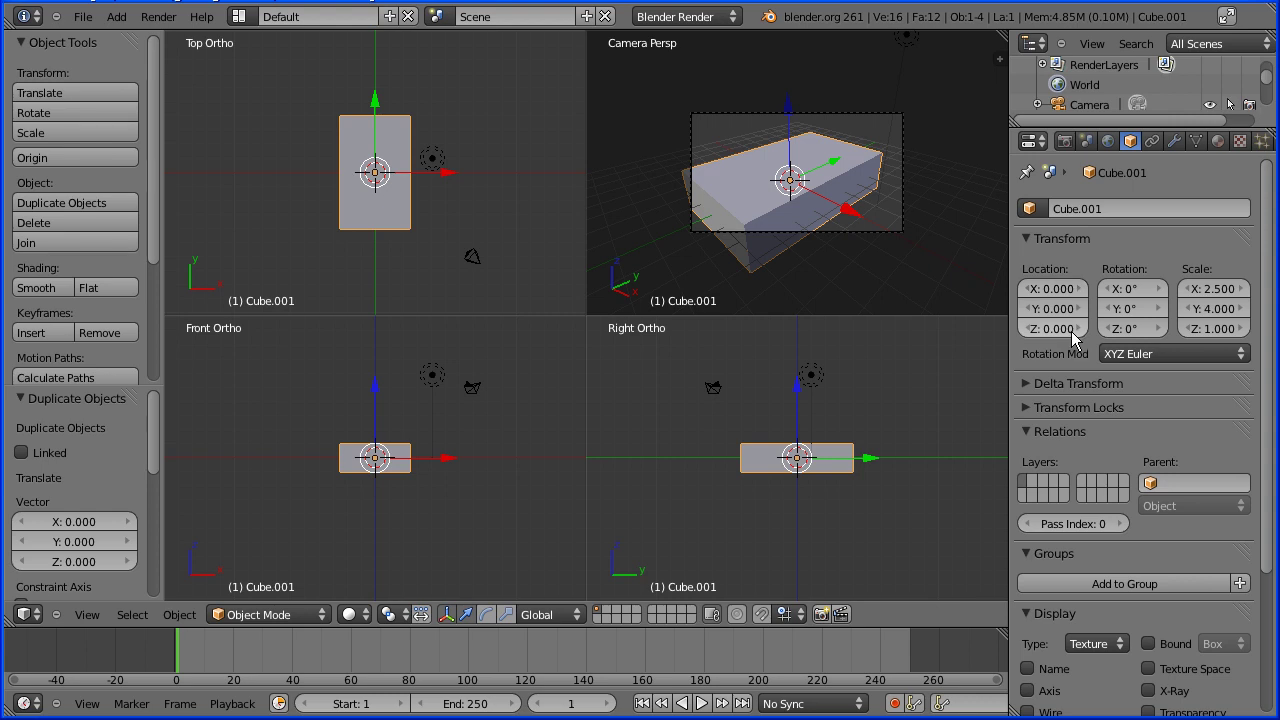
left_click_drag(1073, 330, 1065, 333)
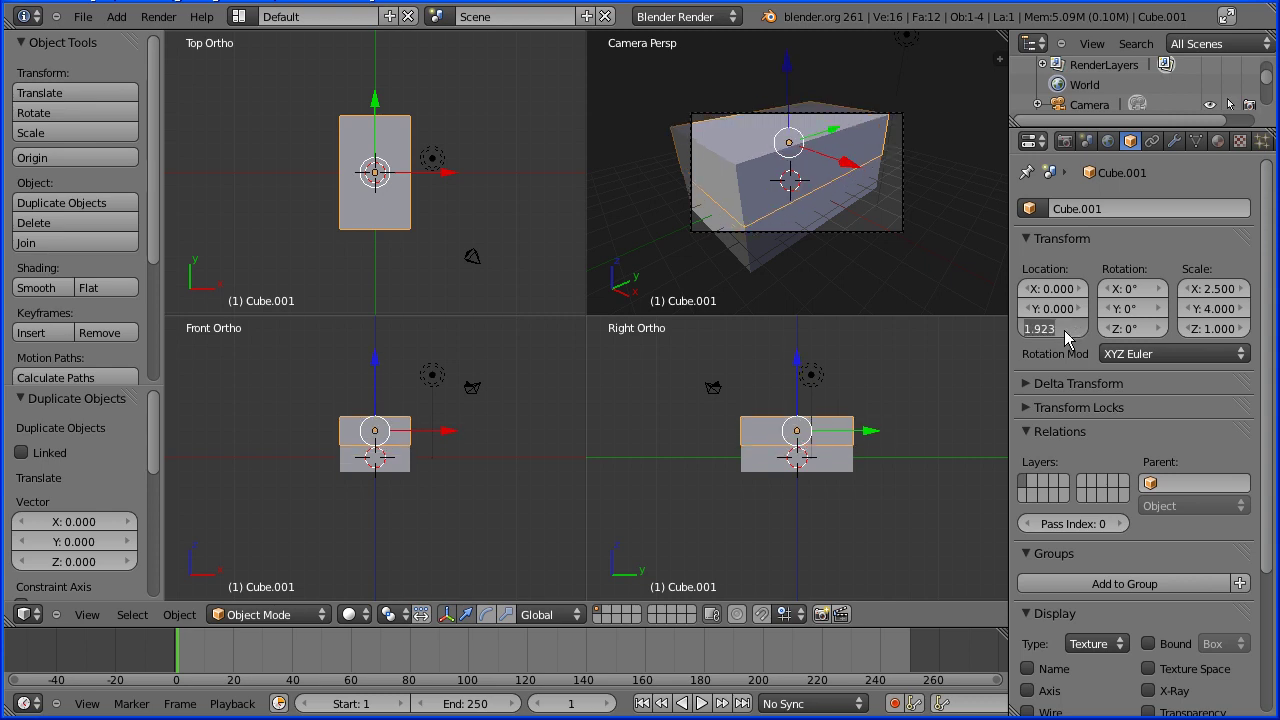
type("2")
key("Return")
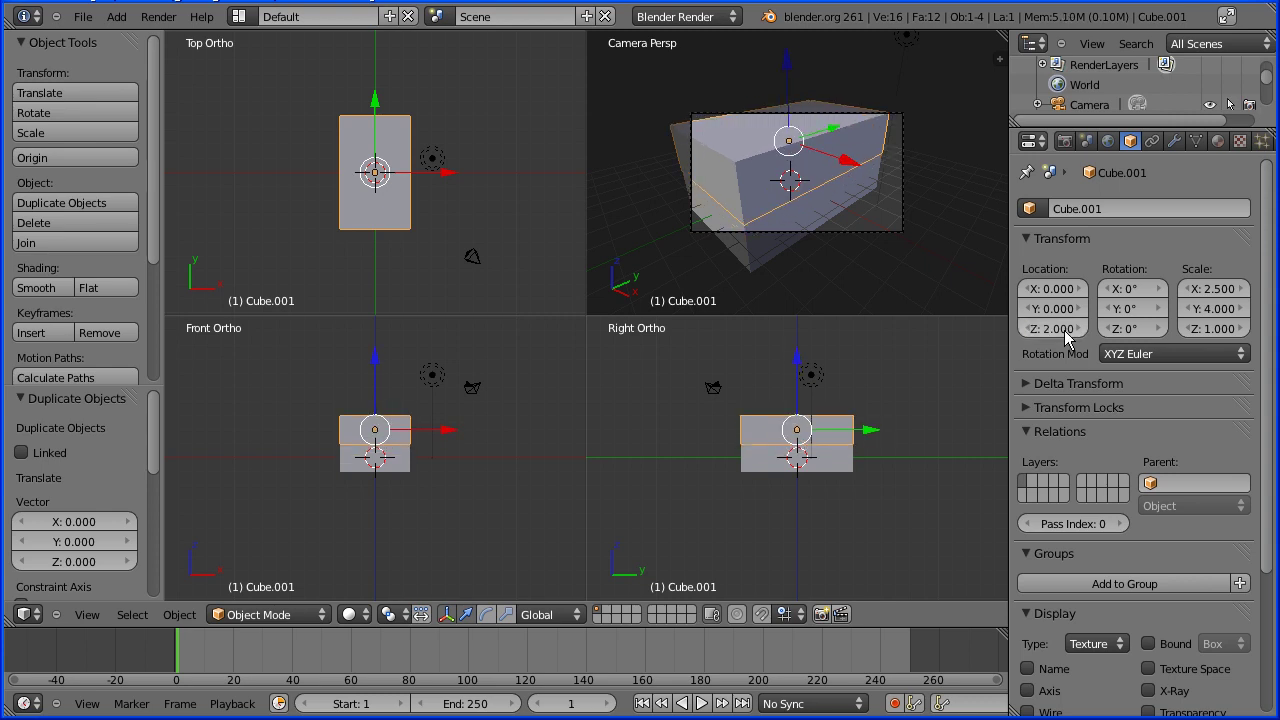
Set the cab's Y scale to 1.5 and its Y location to 0.5
left_click(1217, 314)
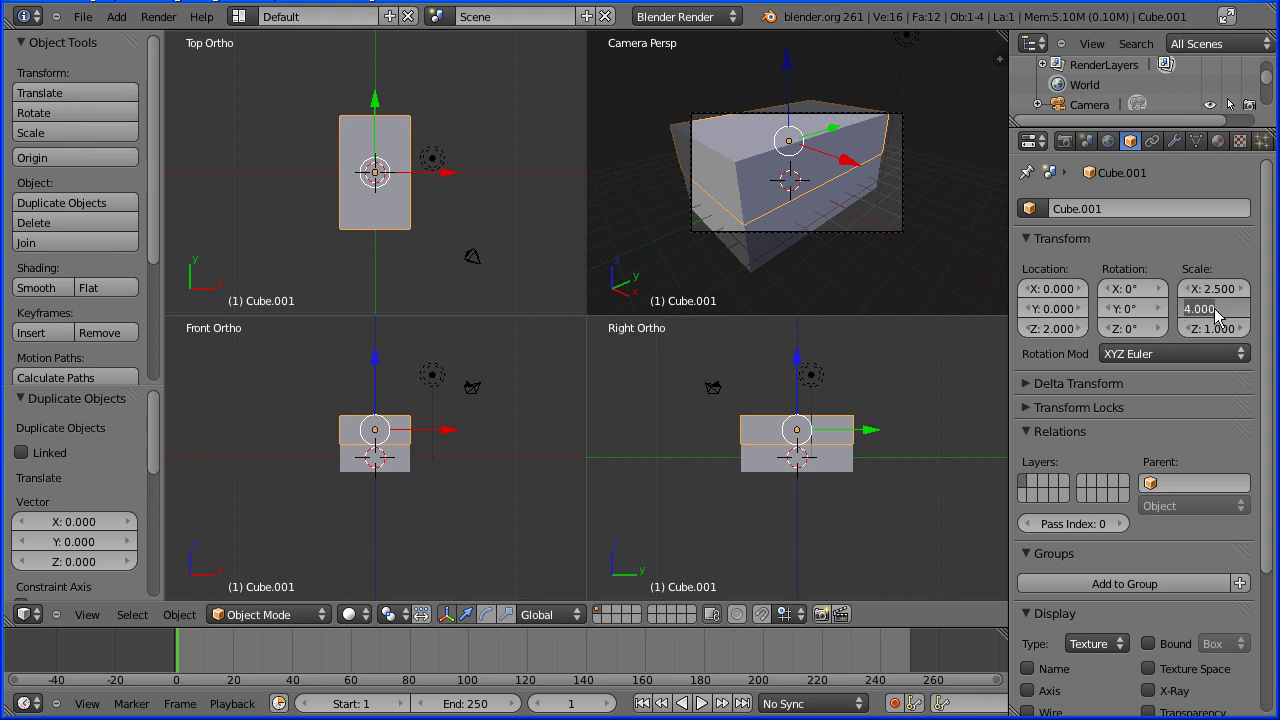
type("1.5")
key("Return")
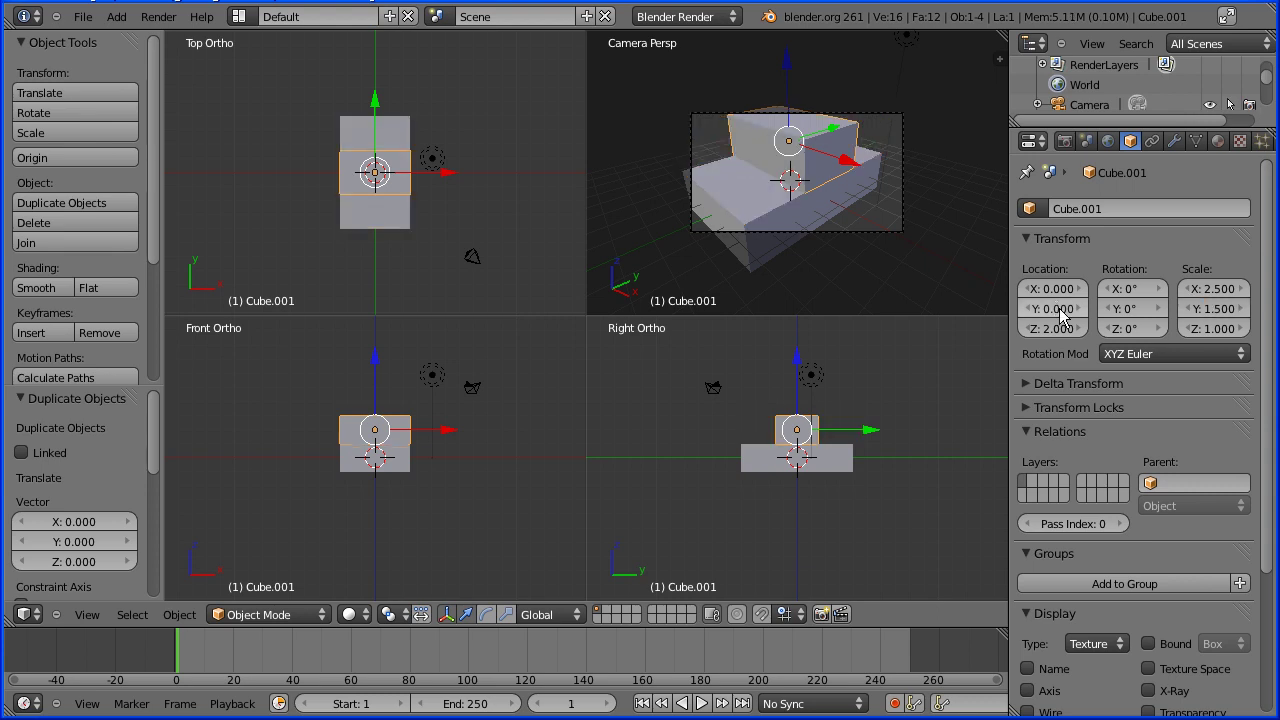
left_click(1061, 312)
key("BackSpace")
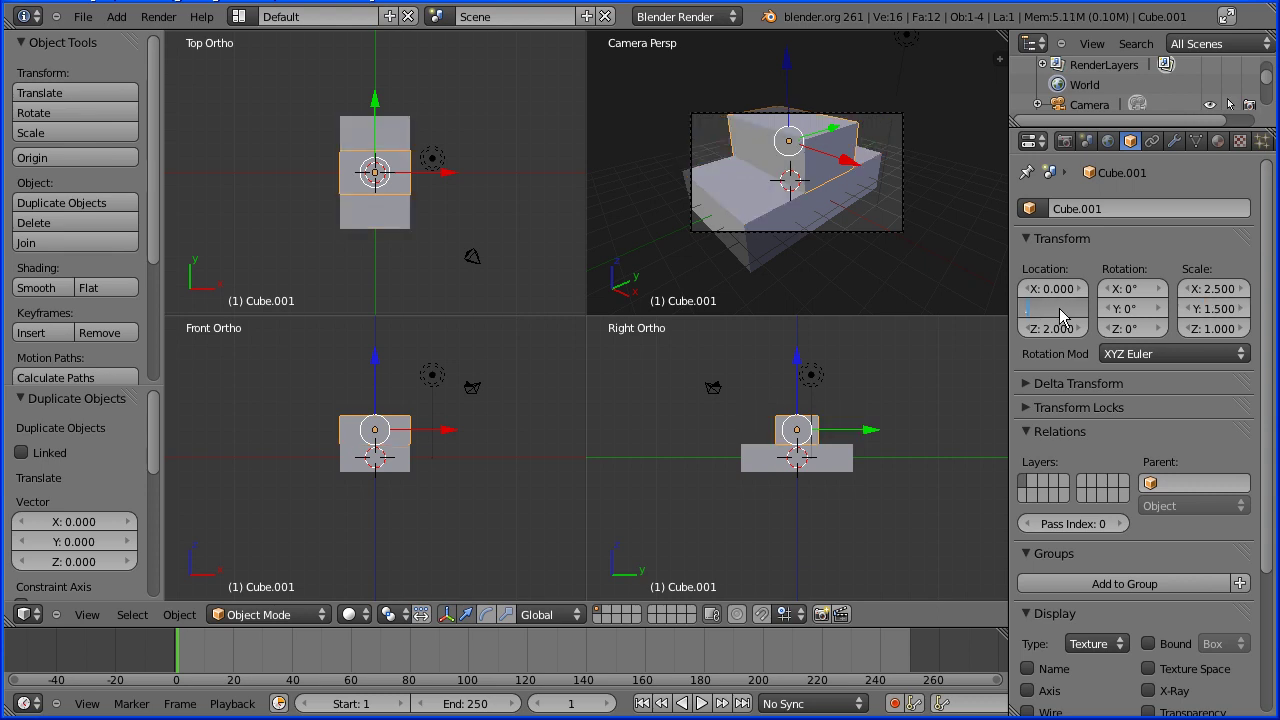
key("Return")
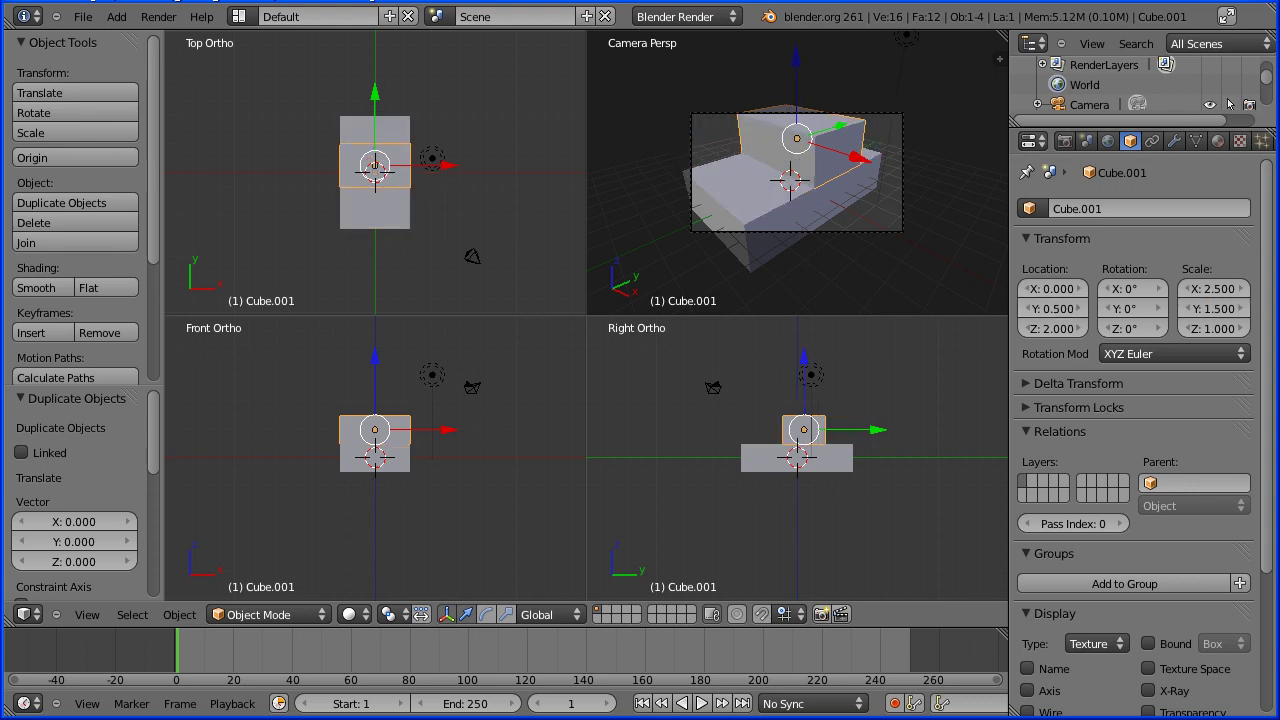
Add a torus and move it out along X beside the car body
left_click(120, 18)
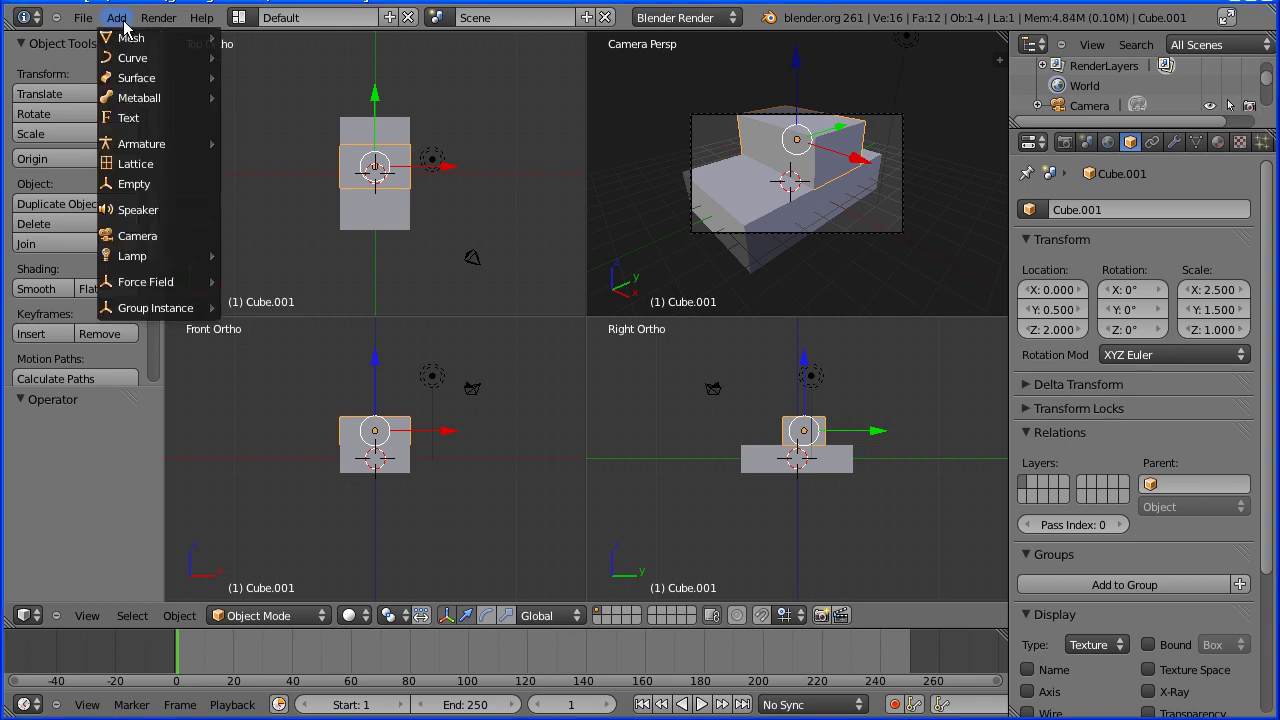
mouse_move(134, 42)
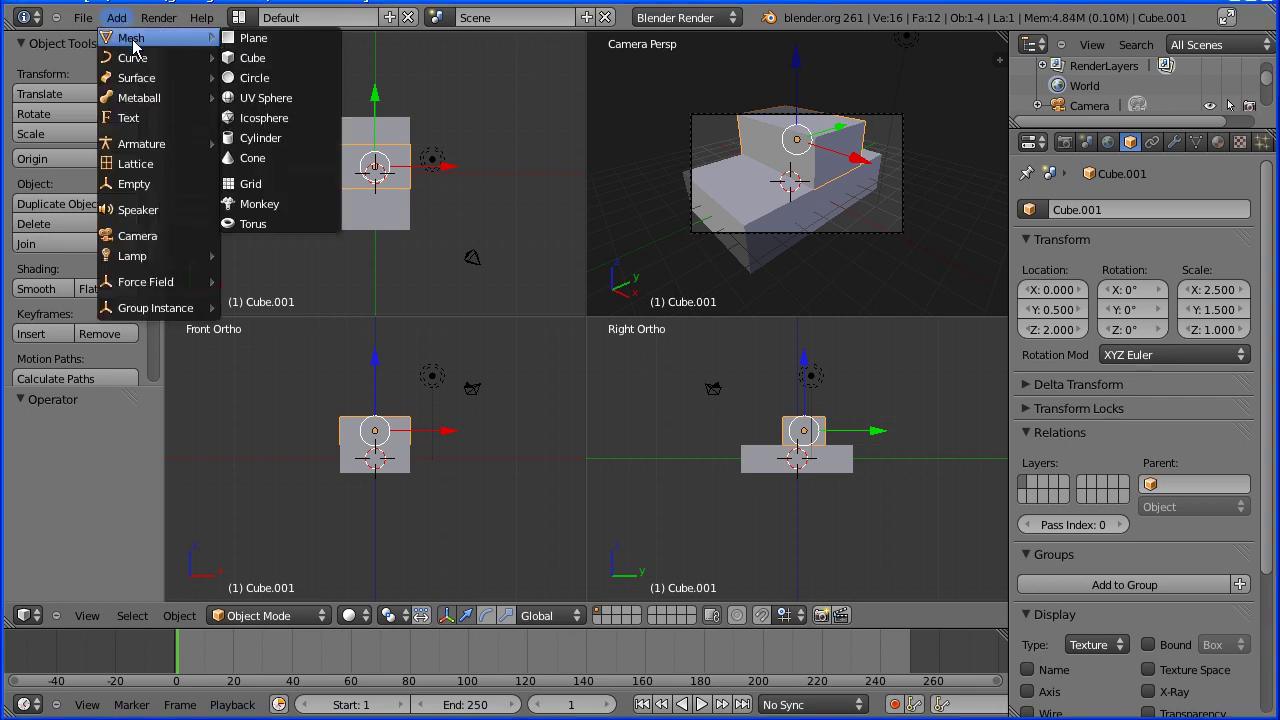
left_click(307, 230)
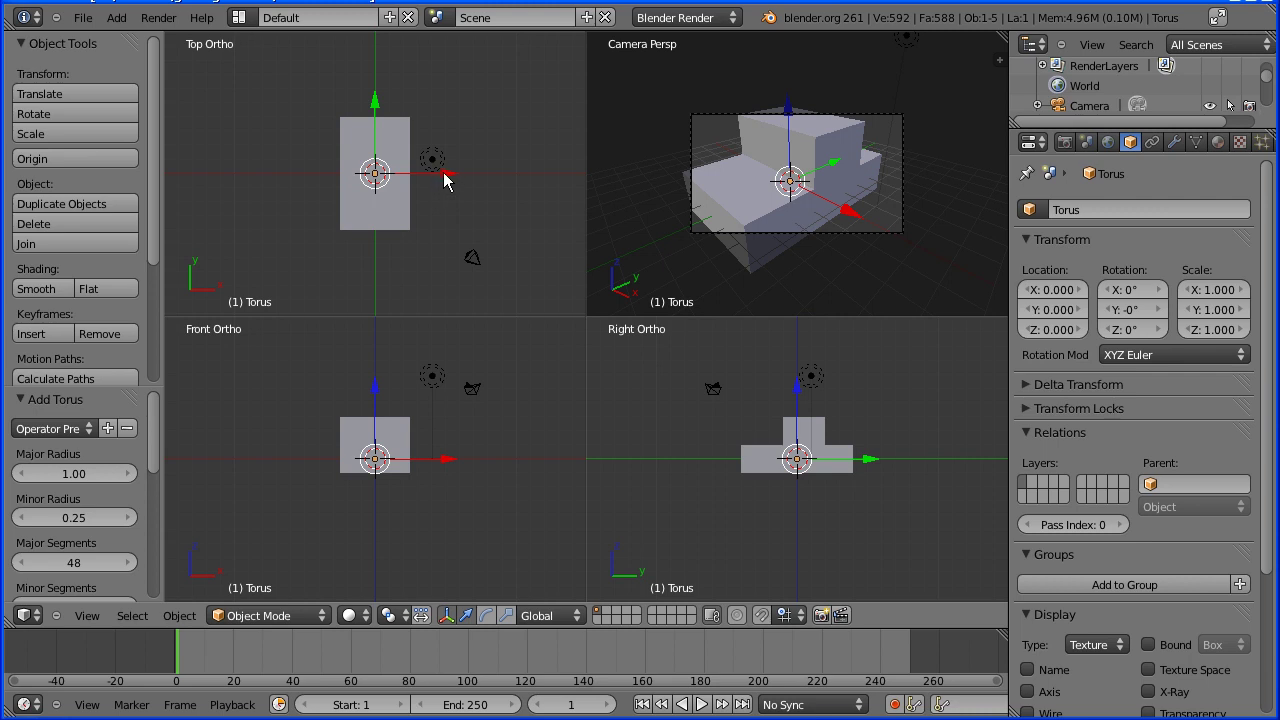
left_click_drag(445, 180, 513, 180)
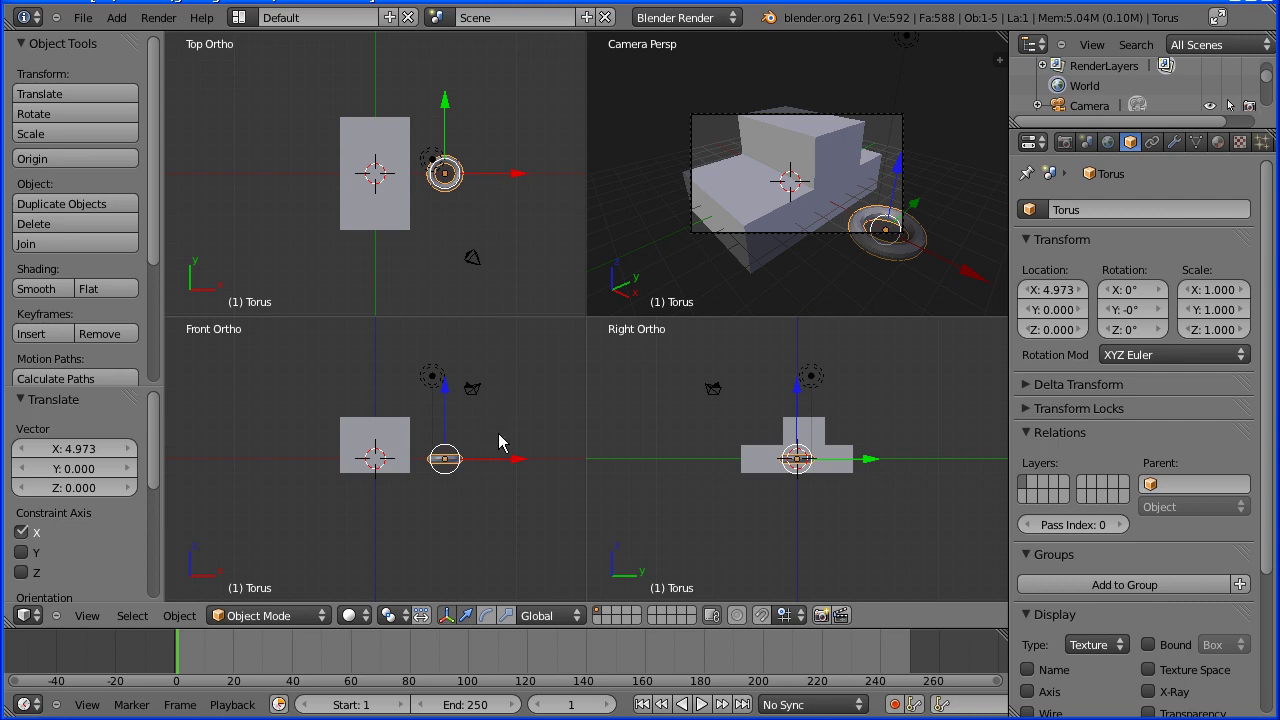
Rotate the torus exactly 90° around the Y axis
key("r")
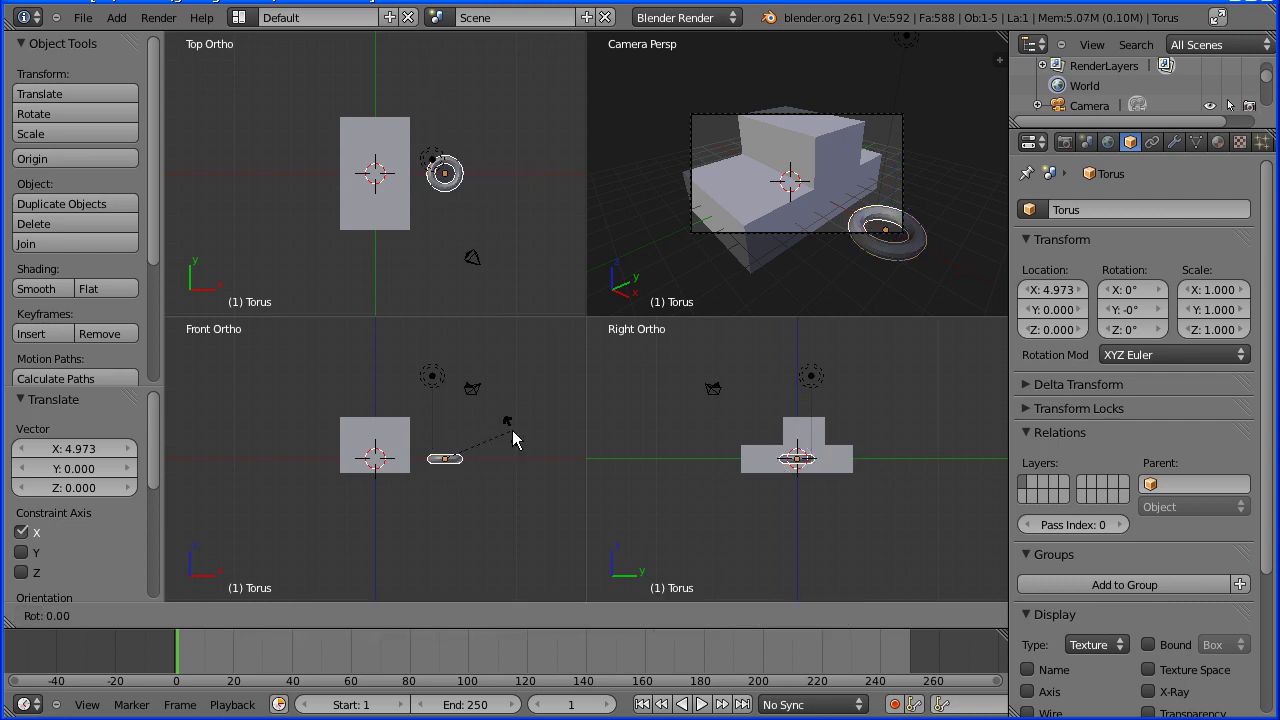
left_click(470, 517)
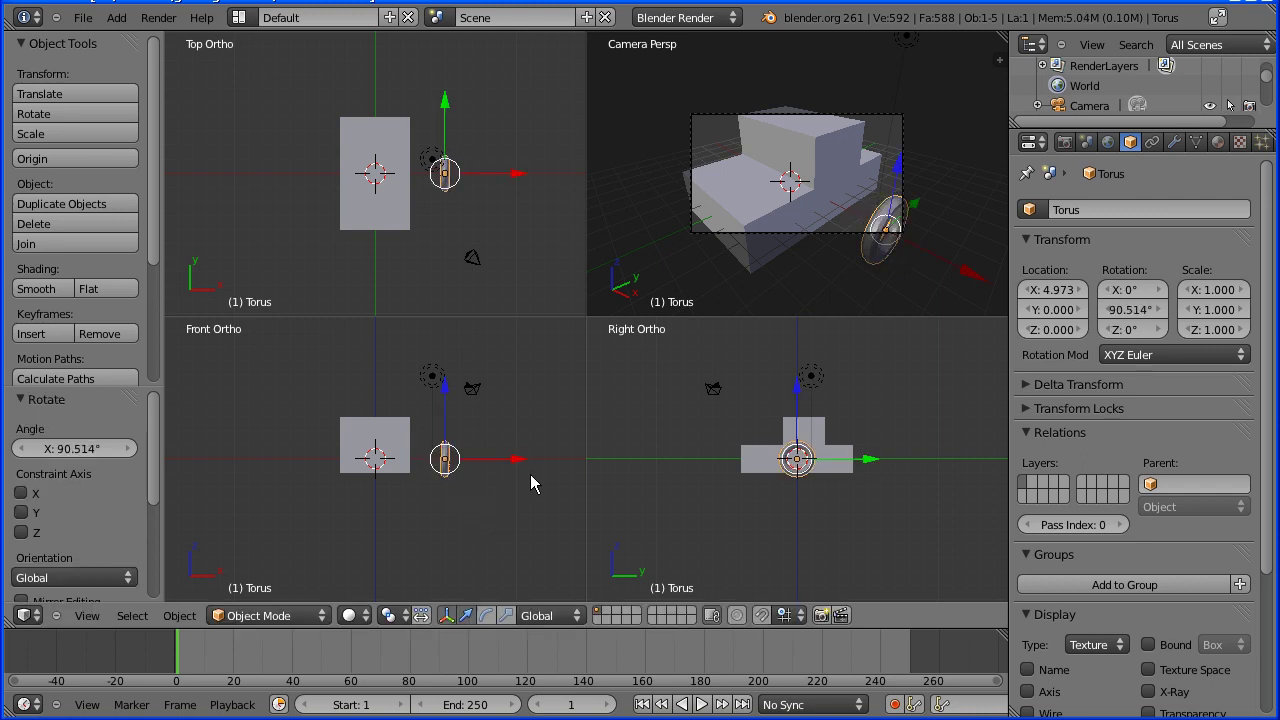
left_click(1121, 314)
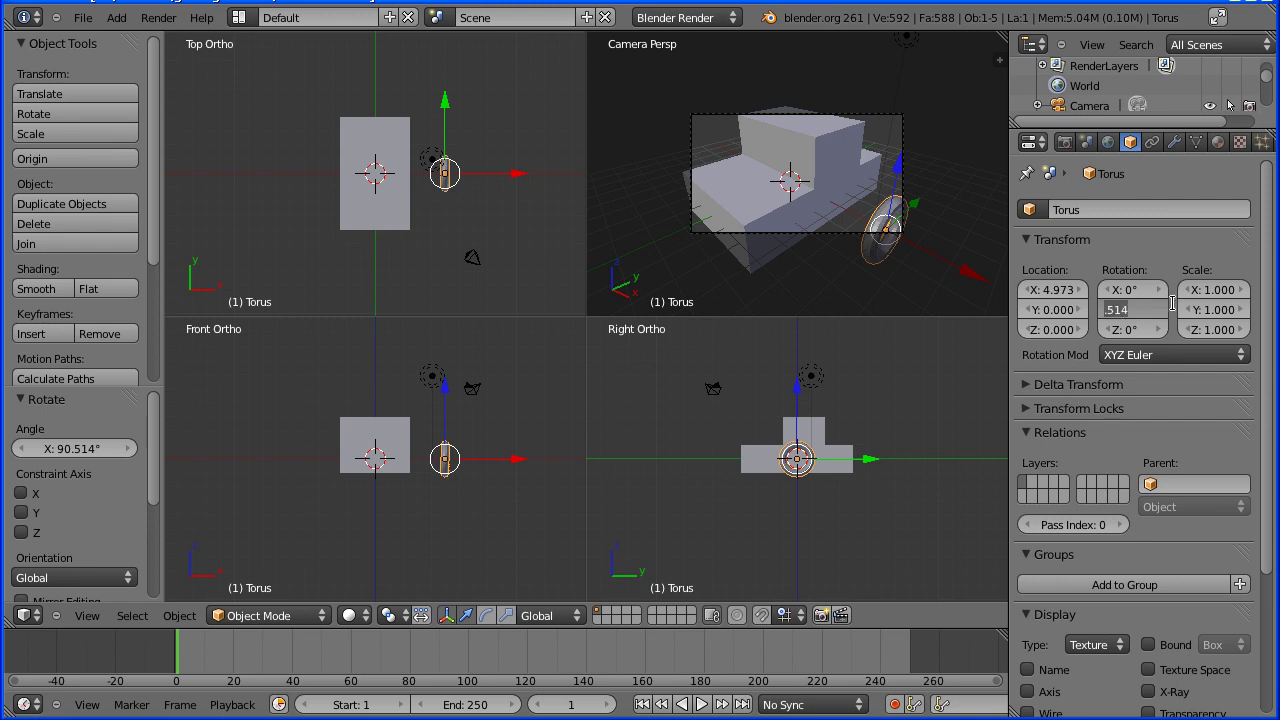
type("0")
key("Return")
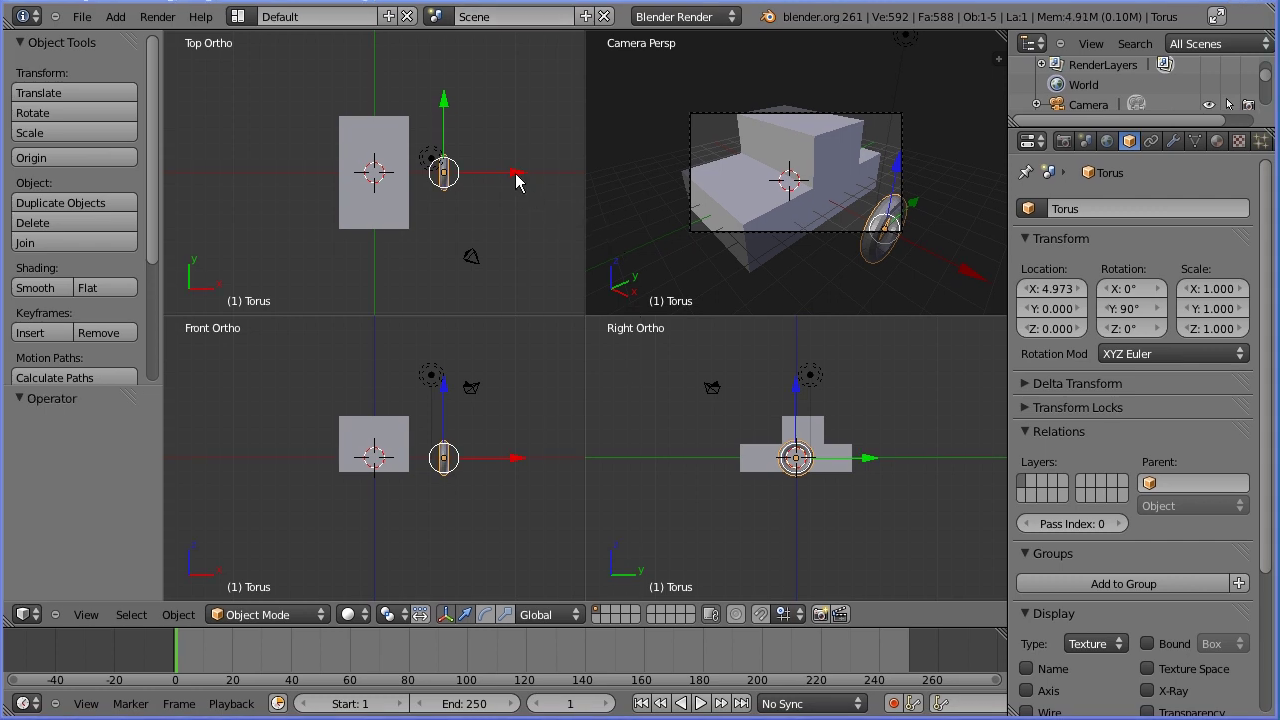
Slide the torus toward the body and set its X location to 2.8
left_click_drag(515, 173, 485, 174)
scroll(491, 232, "up", 4)
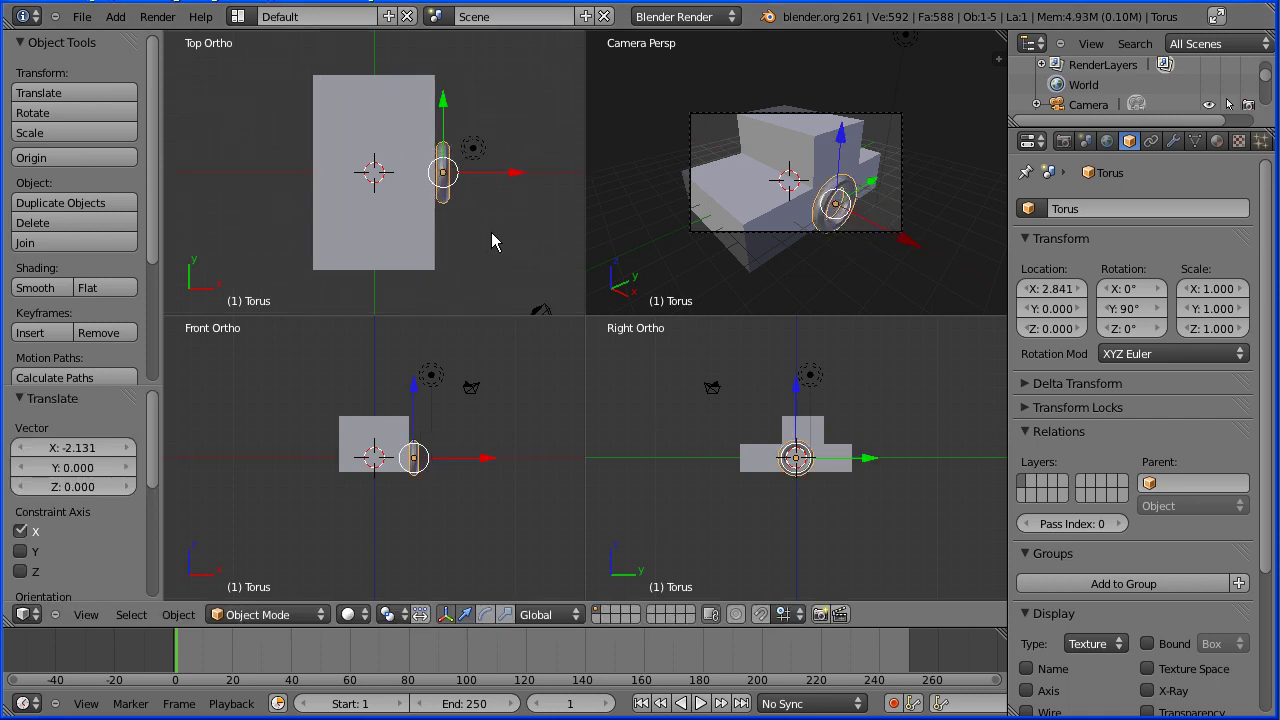
scroll(497, 546, "up", 5)
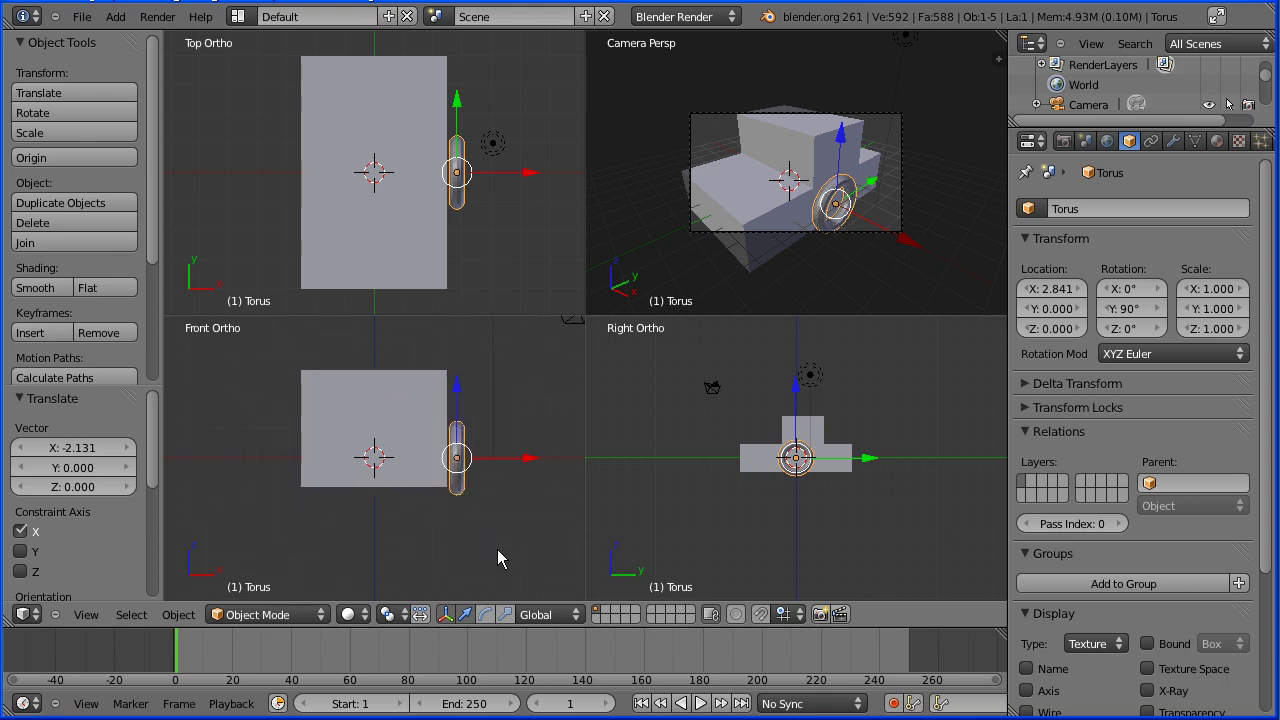
scroll(828, 552, "up", 5)
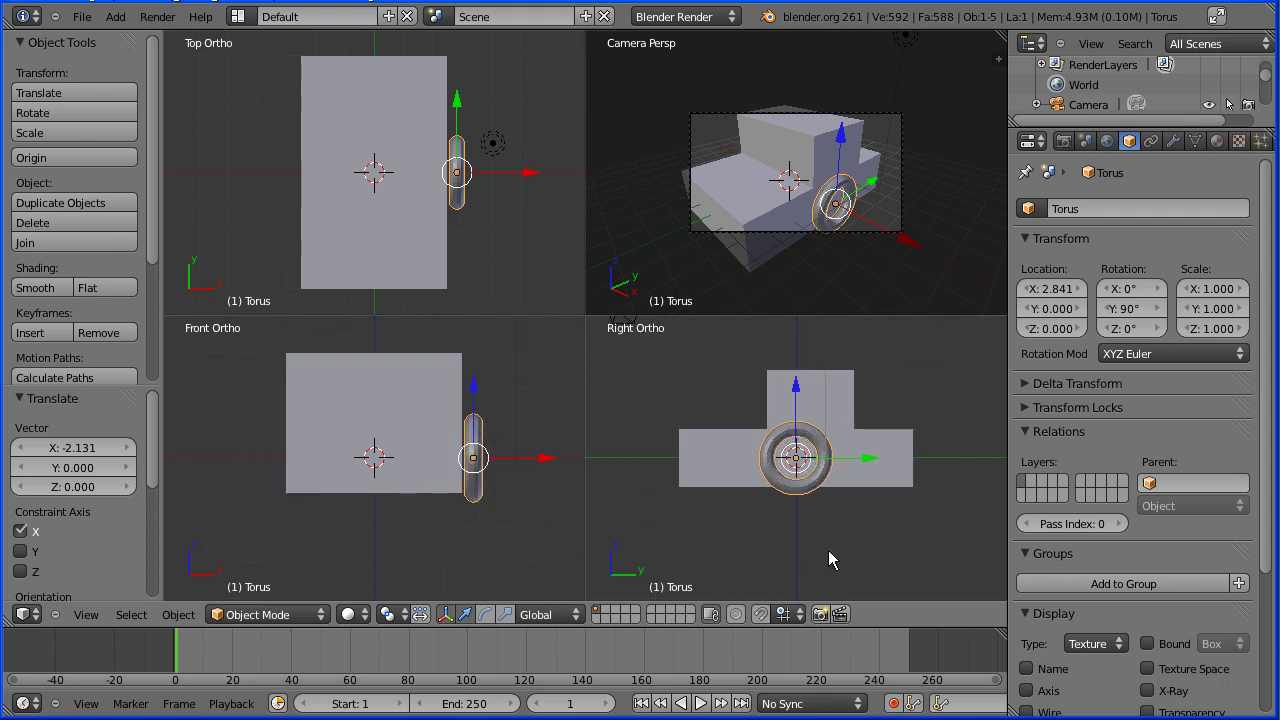
left_click(1047, 289)
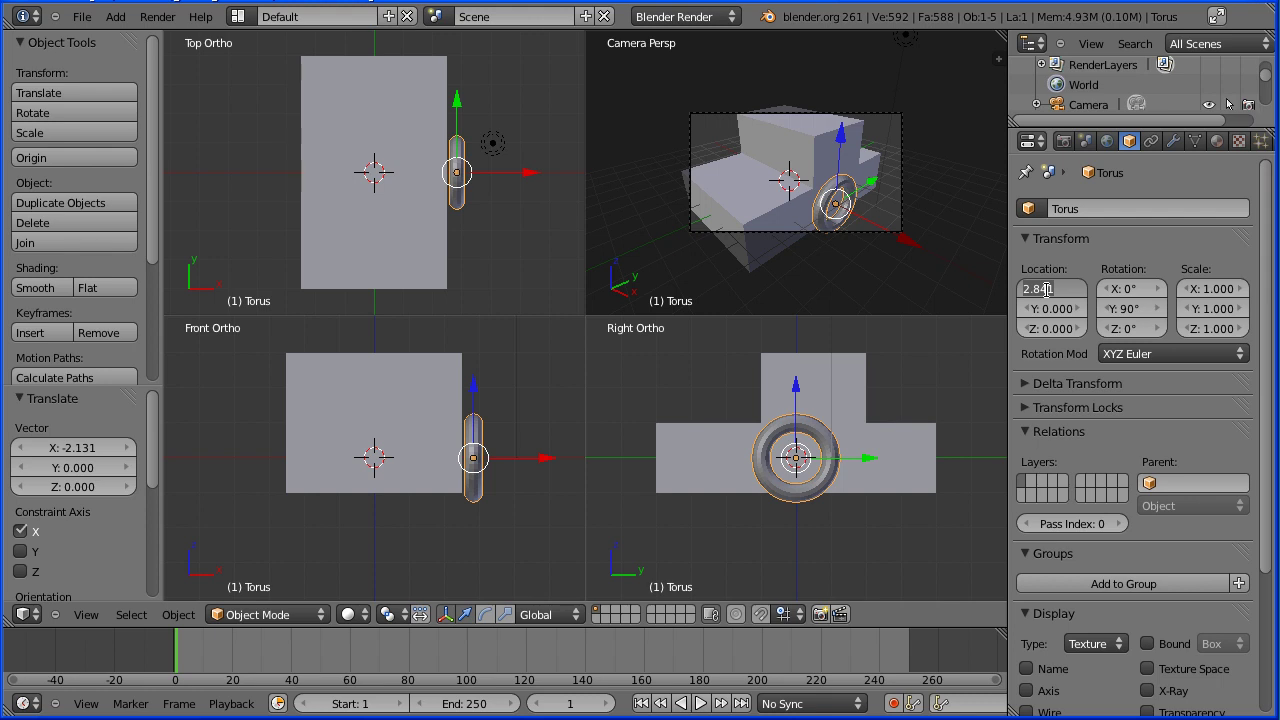
type("2")
key("Return")
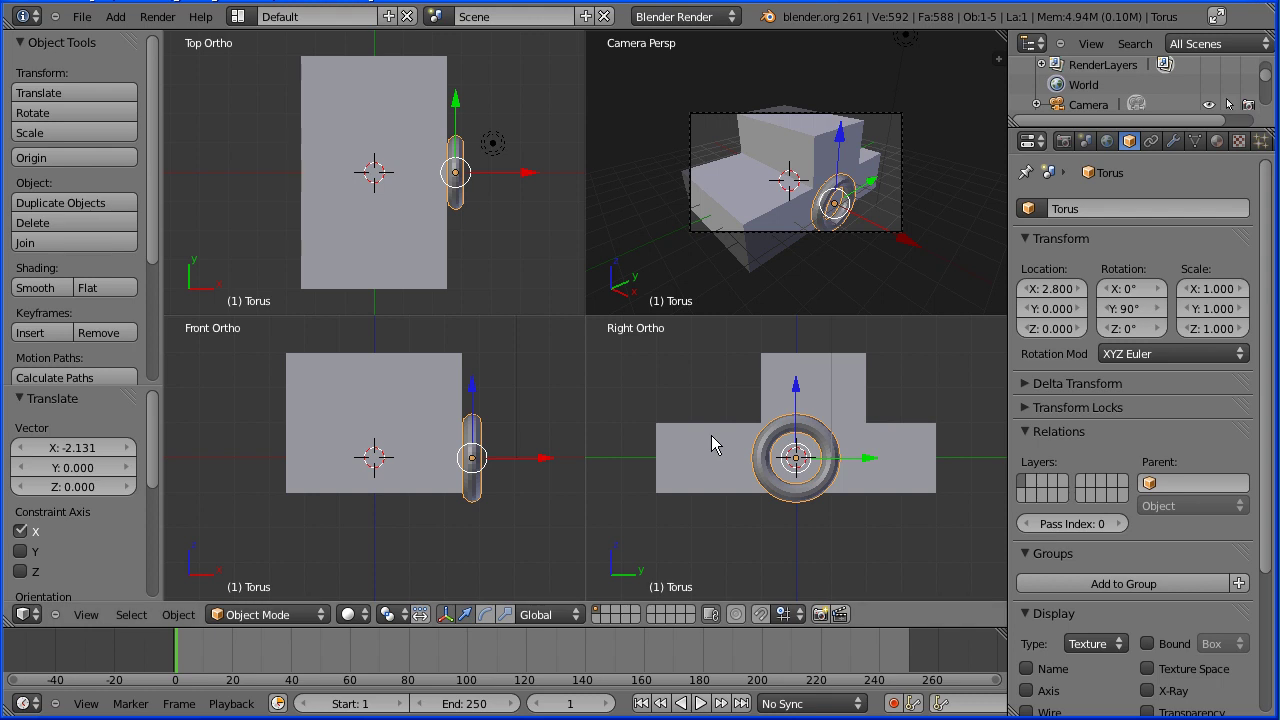
Move the torus to Y location -2.4 and Z location -0.8
left_click_drag(866, 462, 789, 471)
left_click(1060, 311)
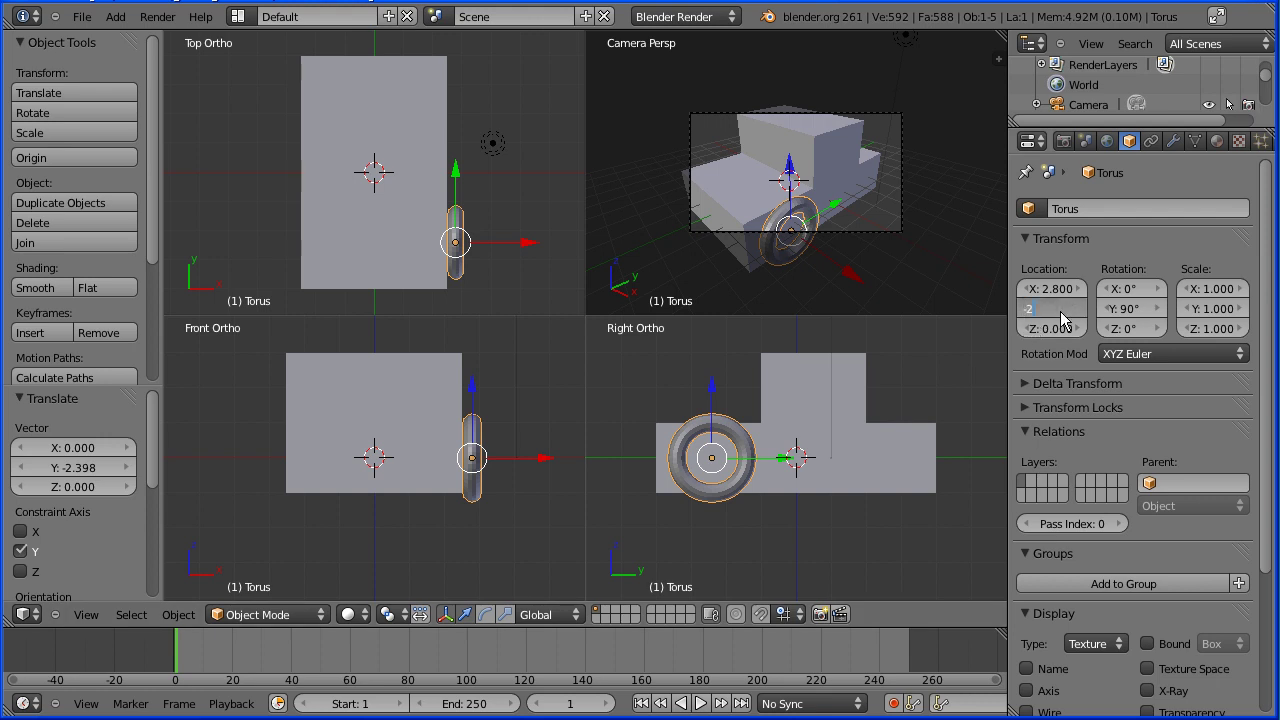
type("-2.4")
key("Return")
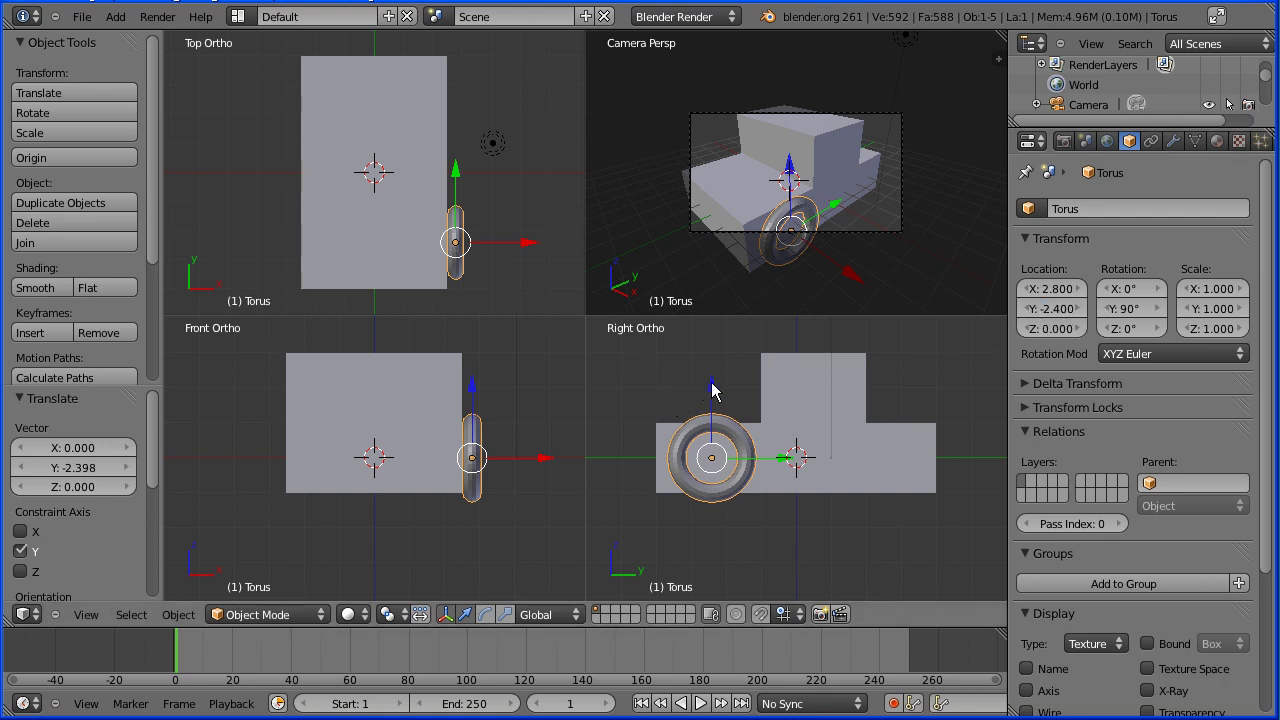
left_click_drag(714, 391, 711, 410)
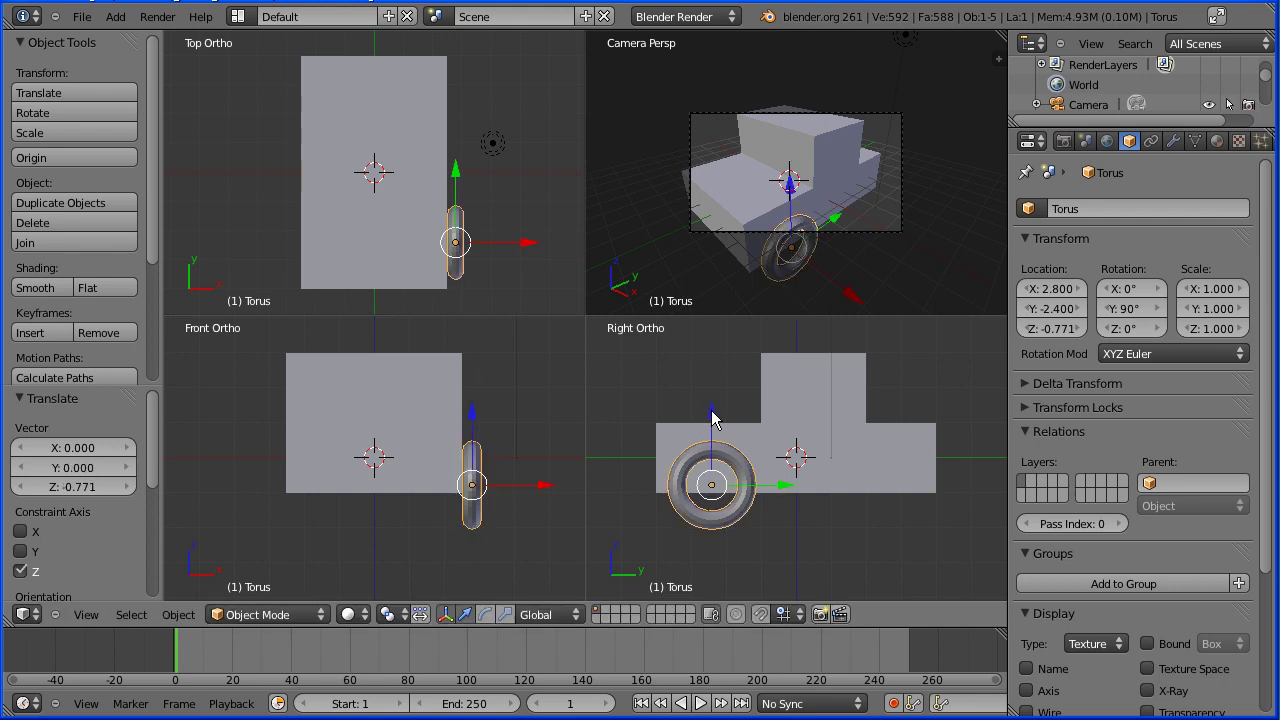
left_click(1059, 331)
type("-.8")
key("Return")
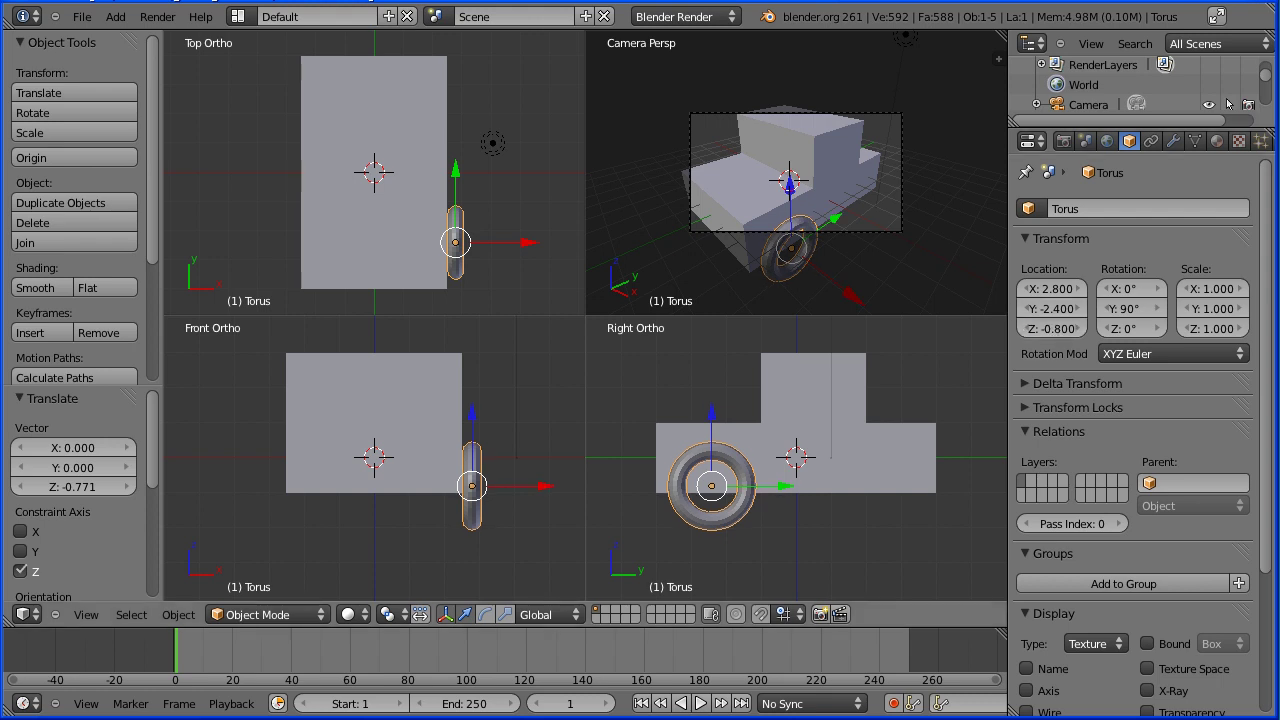
Duplicate the wheel in place and move the copy to Y location 2.4
key("shift+d")
right_click(716, 530)
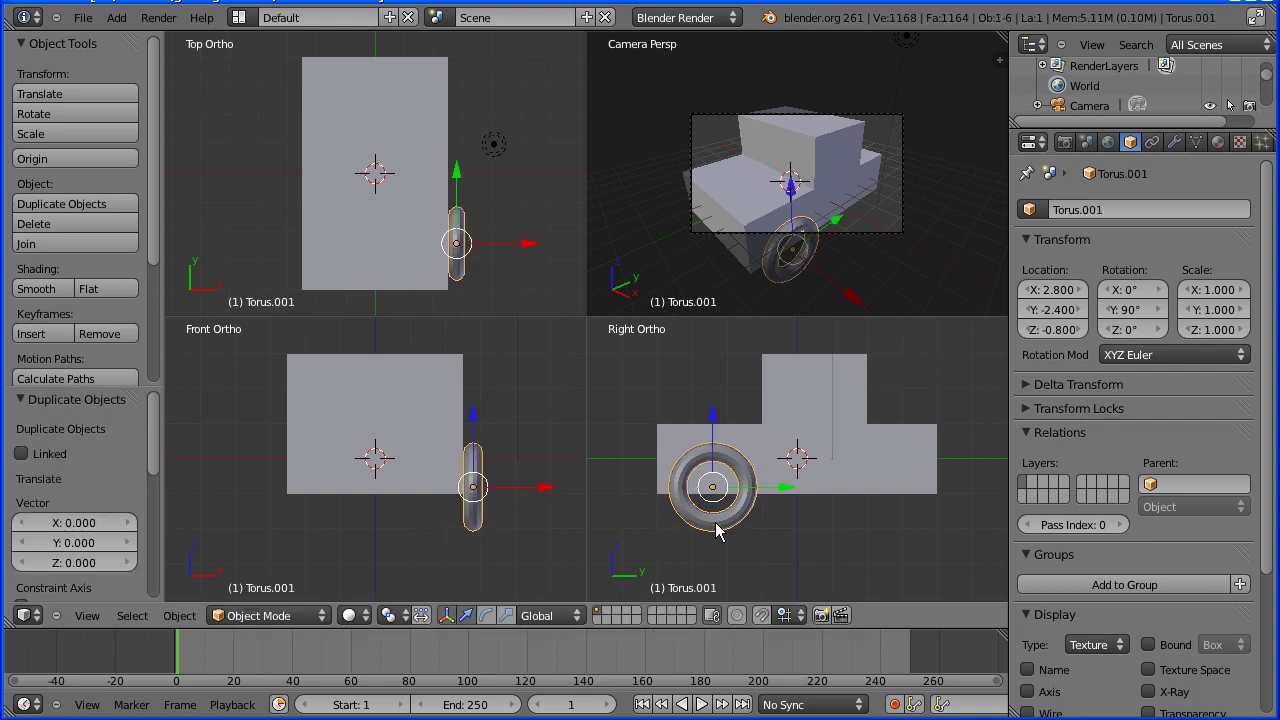
left_click_drag(785, 492, 952, 490)
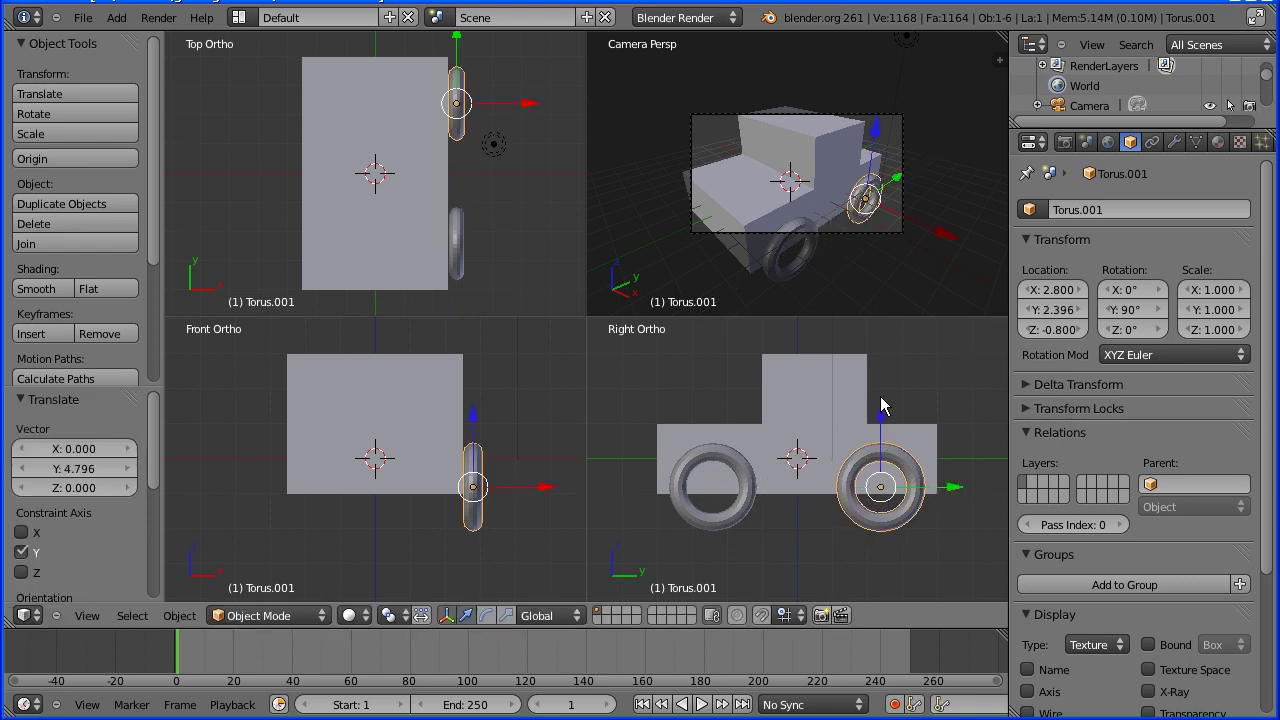
right_click(750, 518)
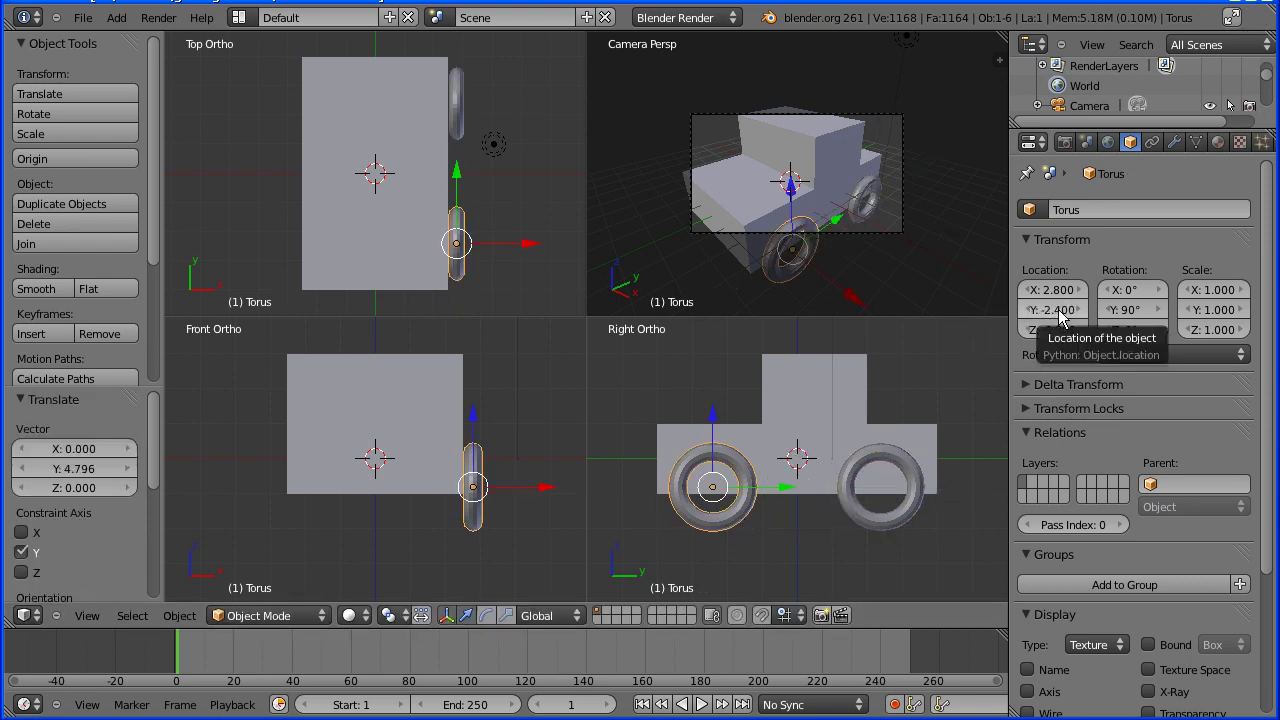
right_click(897, 522)
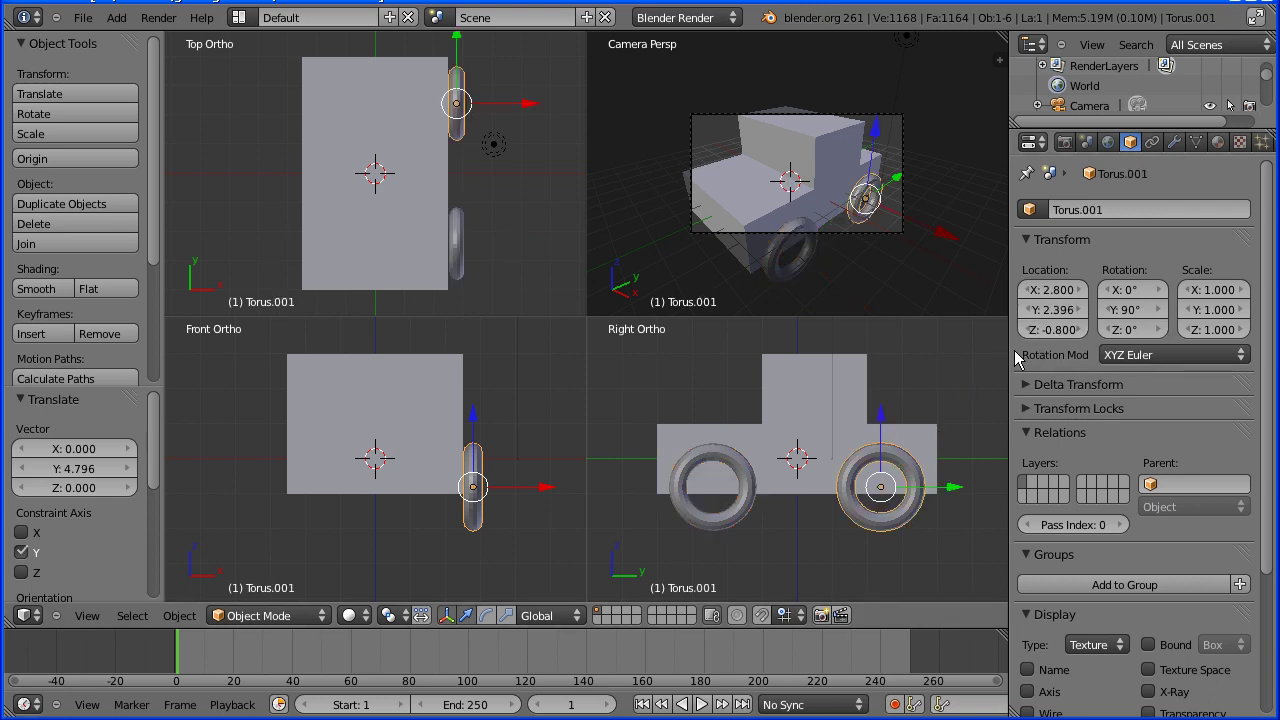
left_click(1050, 310)
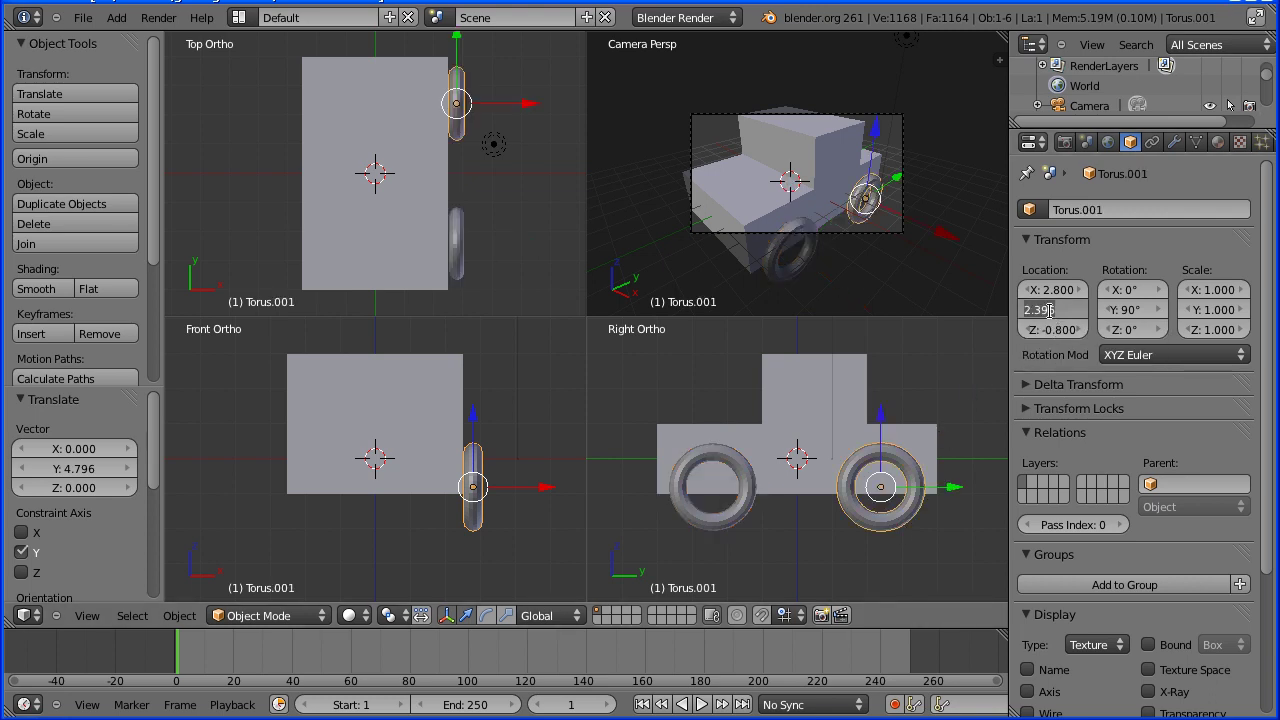
type("2.4")
key("Return")
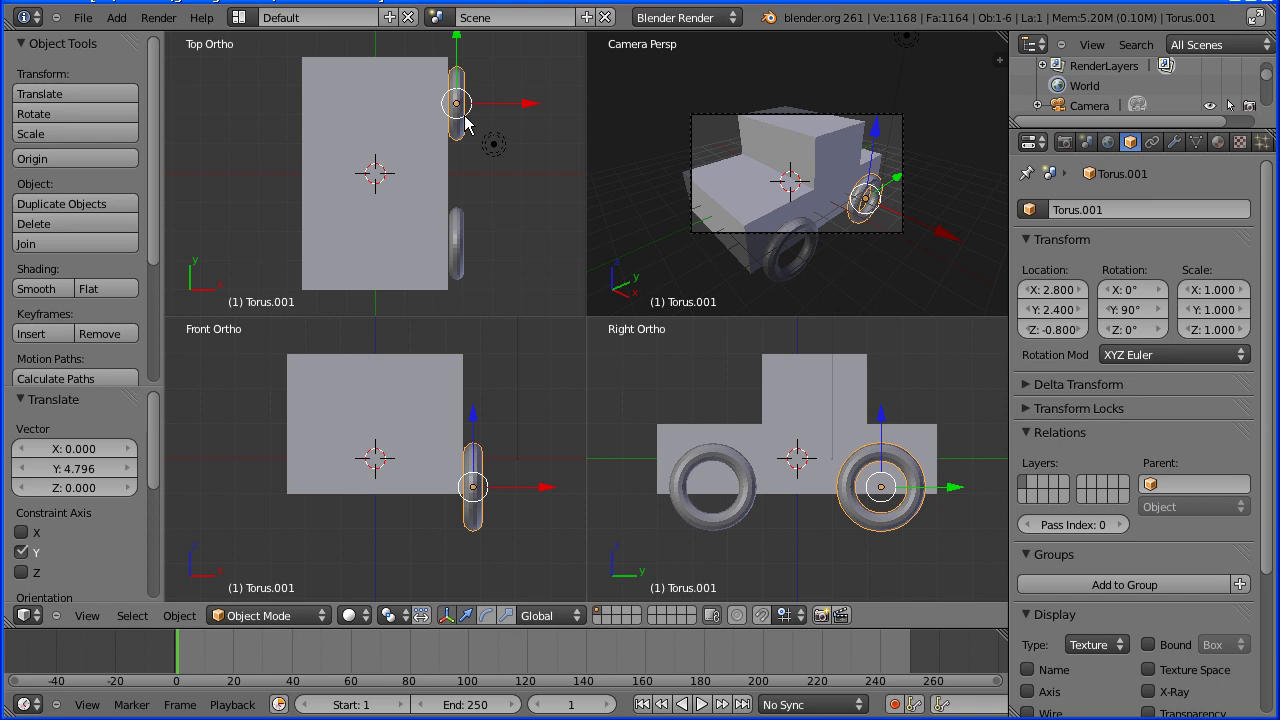
Duplicate the second wheel and move the copy to X location -2.8
key("shift+d")
key("Escape")
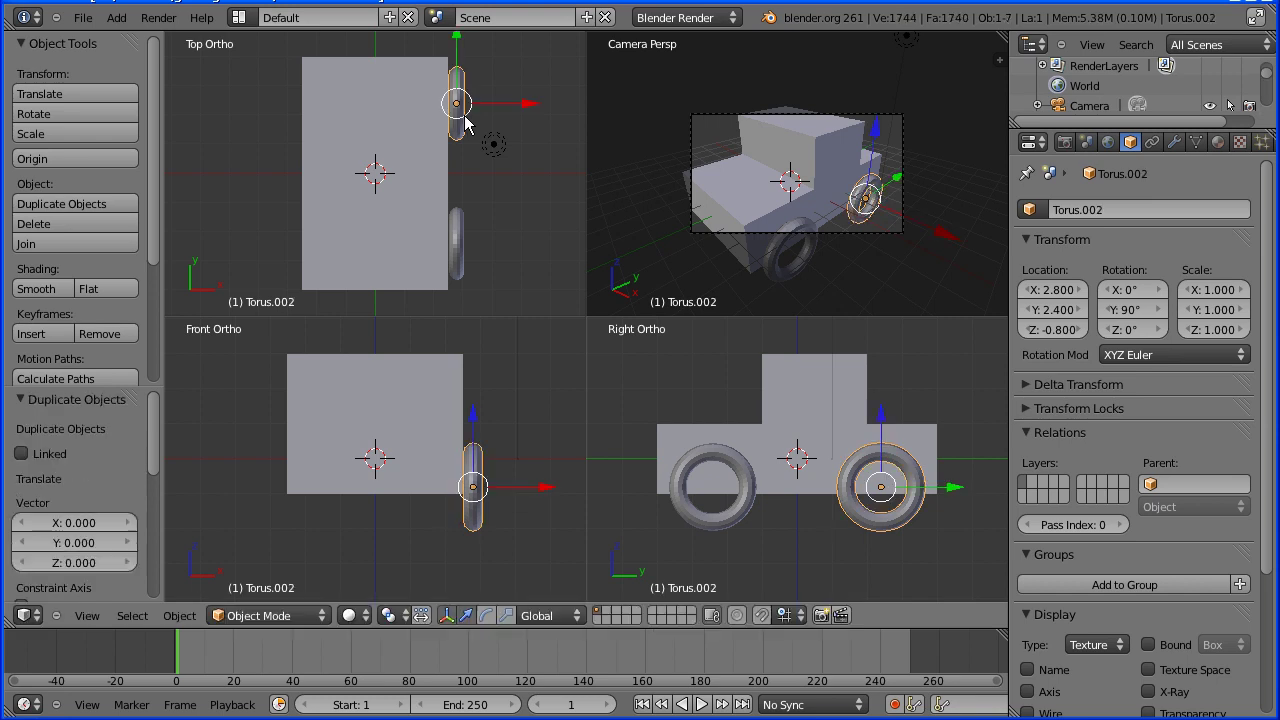
left_click_drag(528, 109, 367, 106)
right_click(455, 105)
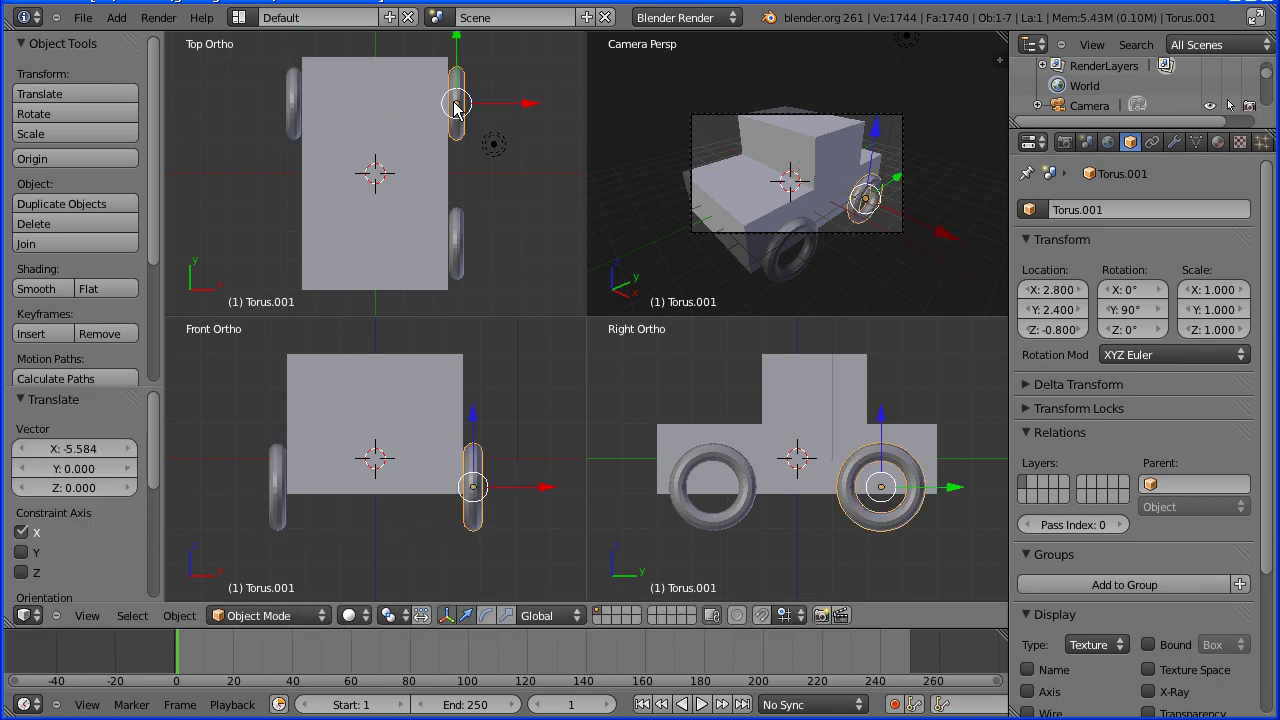
right_click(294, 128)
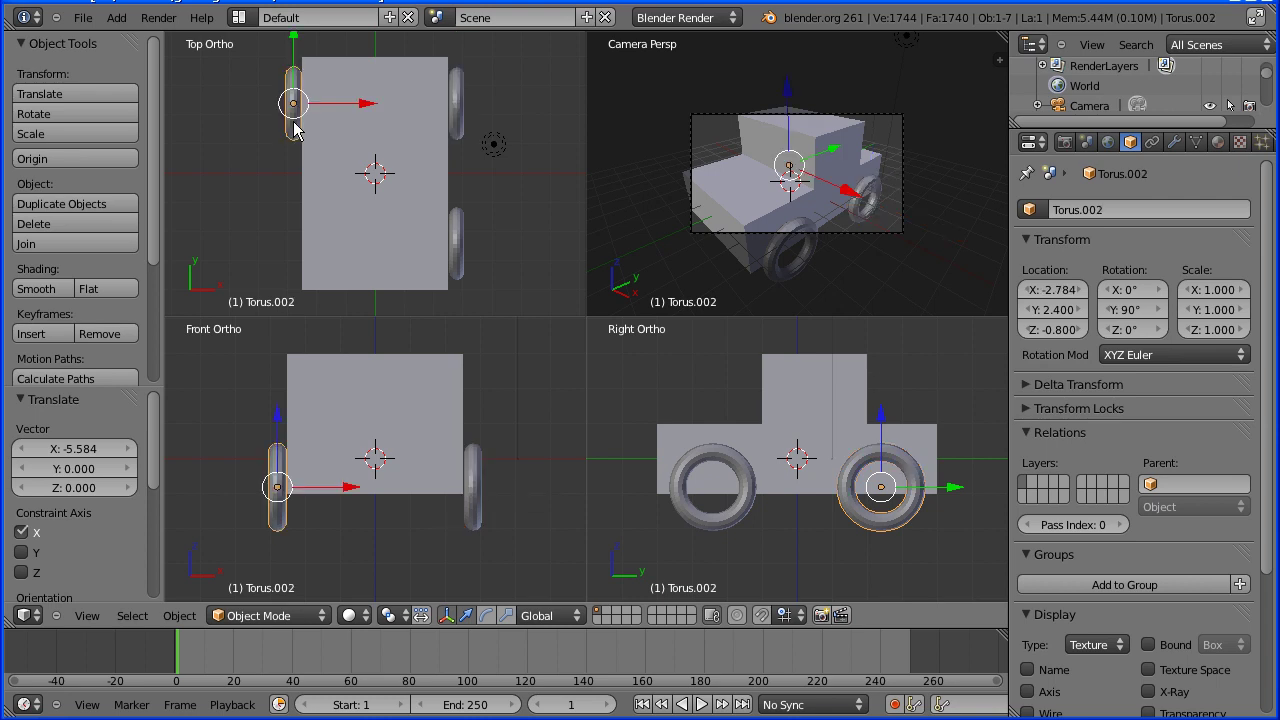
left_click(1053, 290)
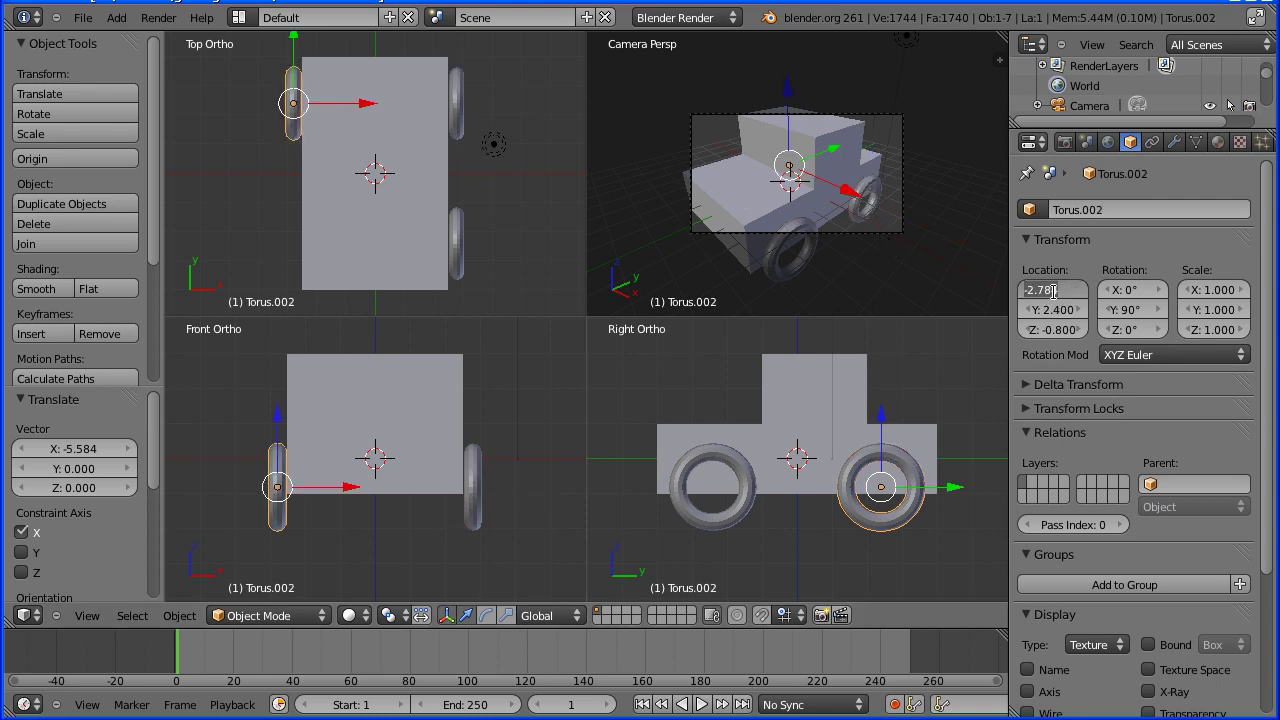
key("BackSpace")
type("-2.8")
key("Return")
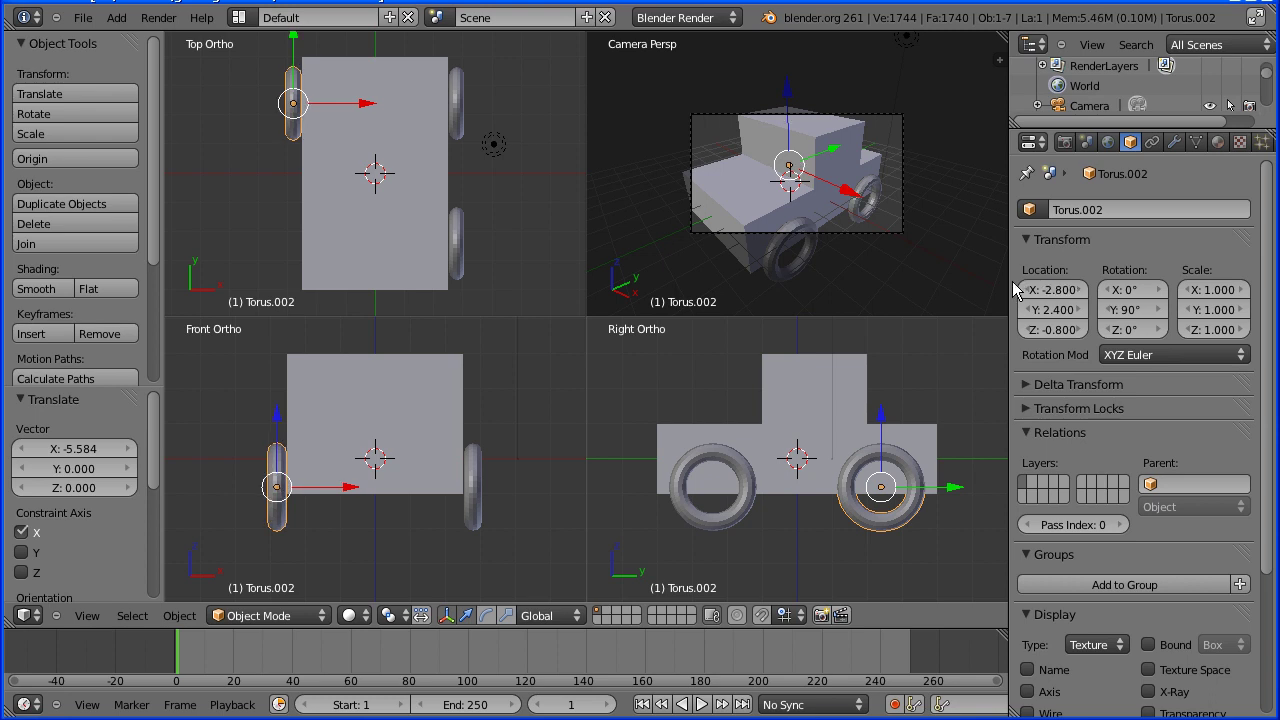
Duplicate the original Torus wheel and set the copy's X location to -2.8
right_click(460, 252)
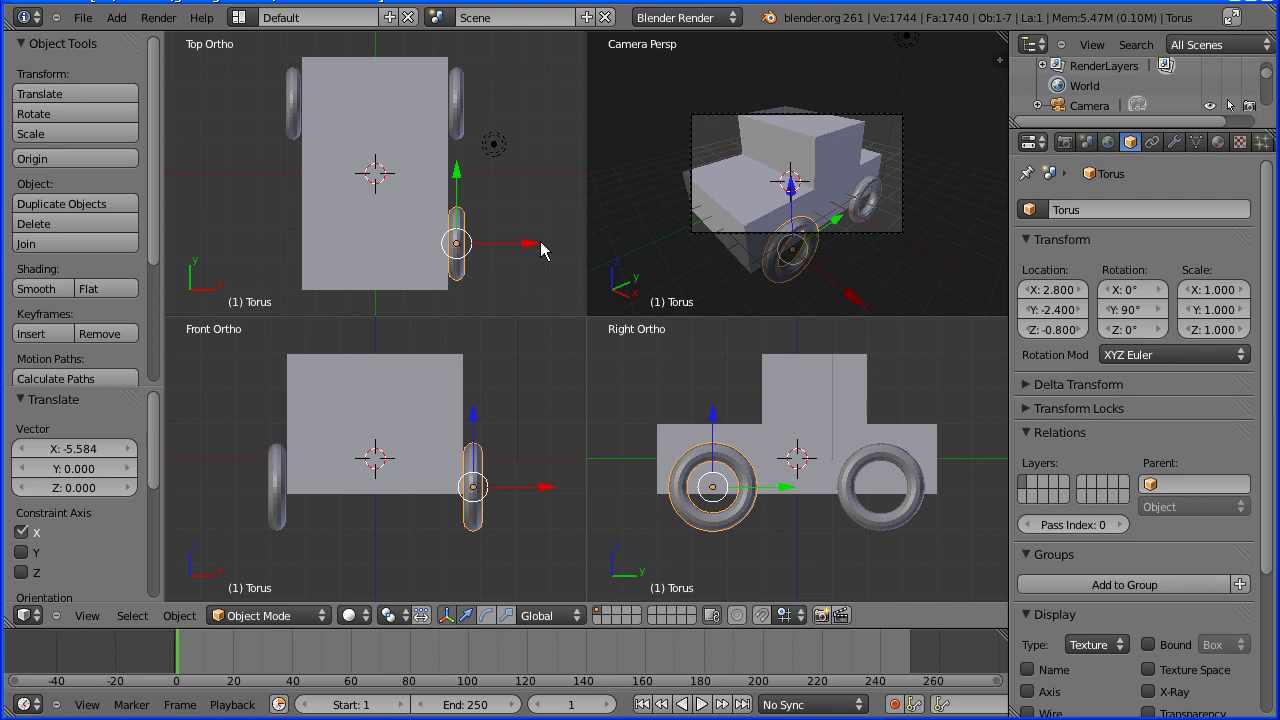
key("shift+d")
key("Escape")
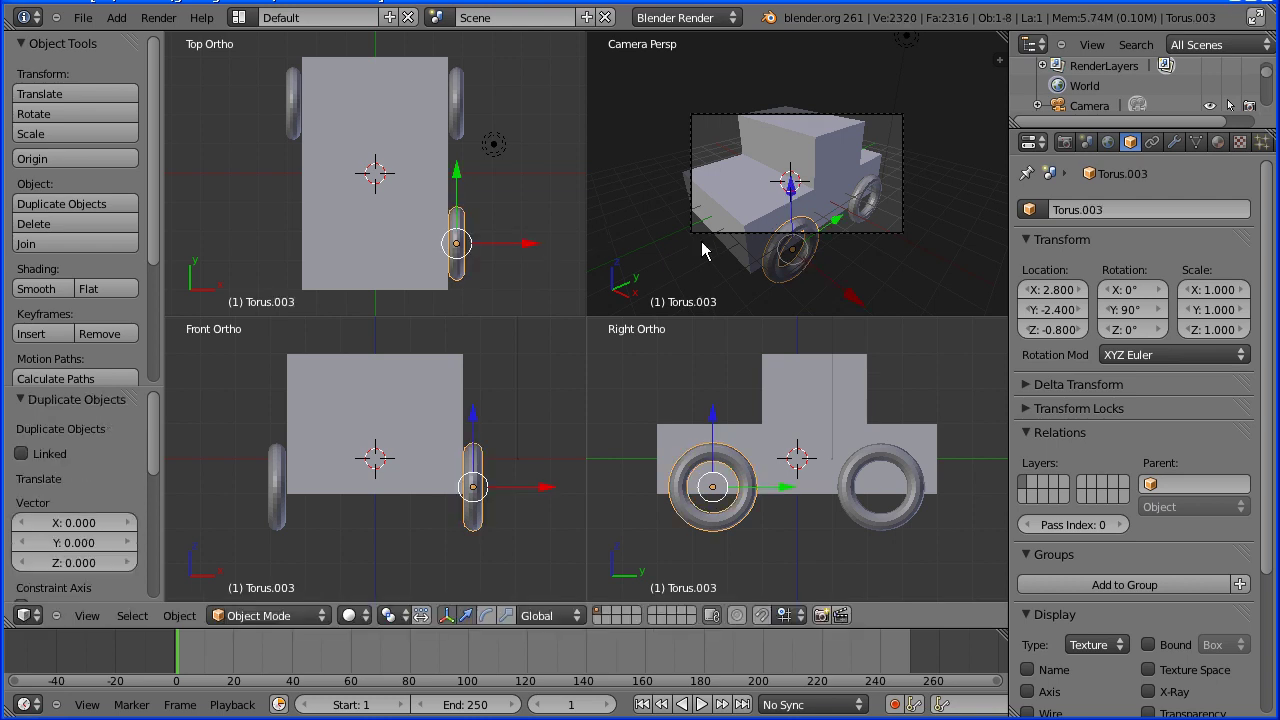
left_click(1067, 289)
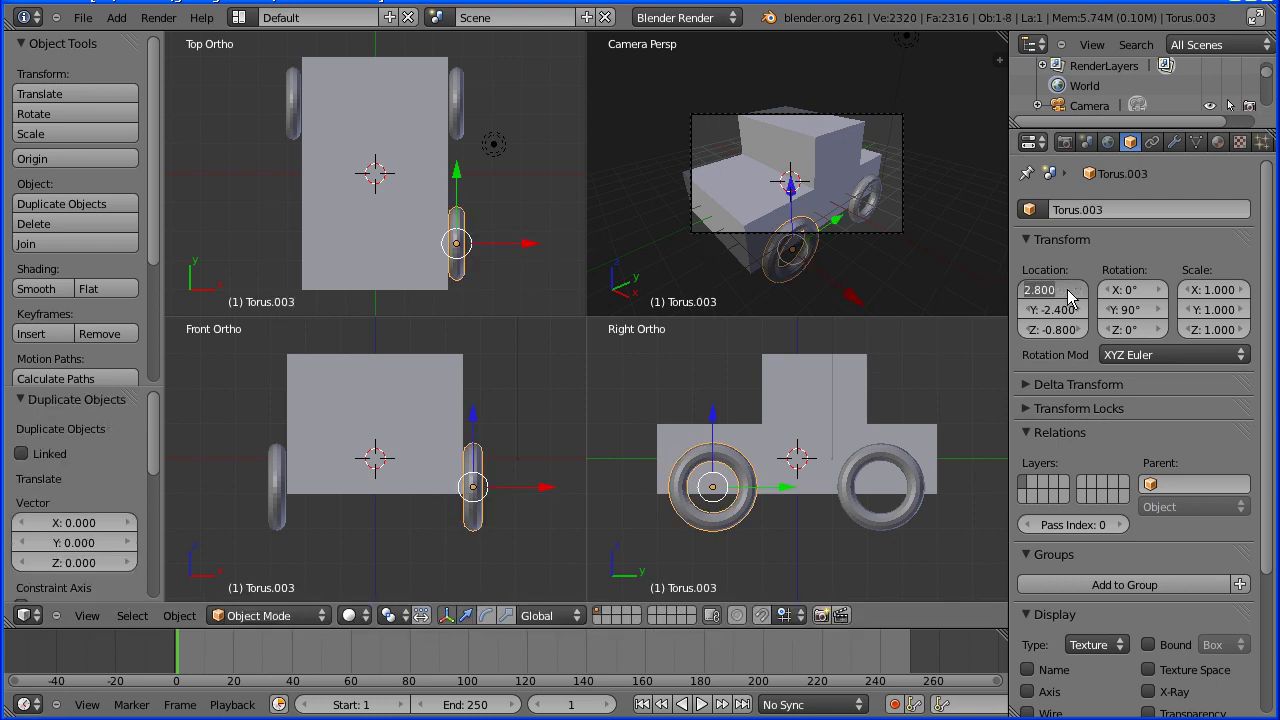
type("-2.8")
key("Return")
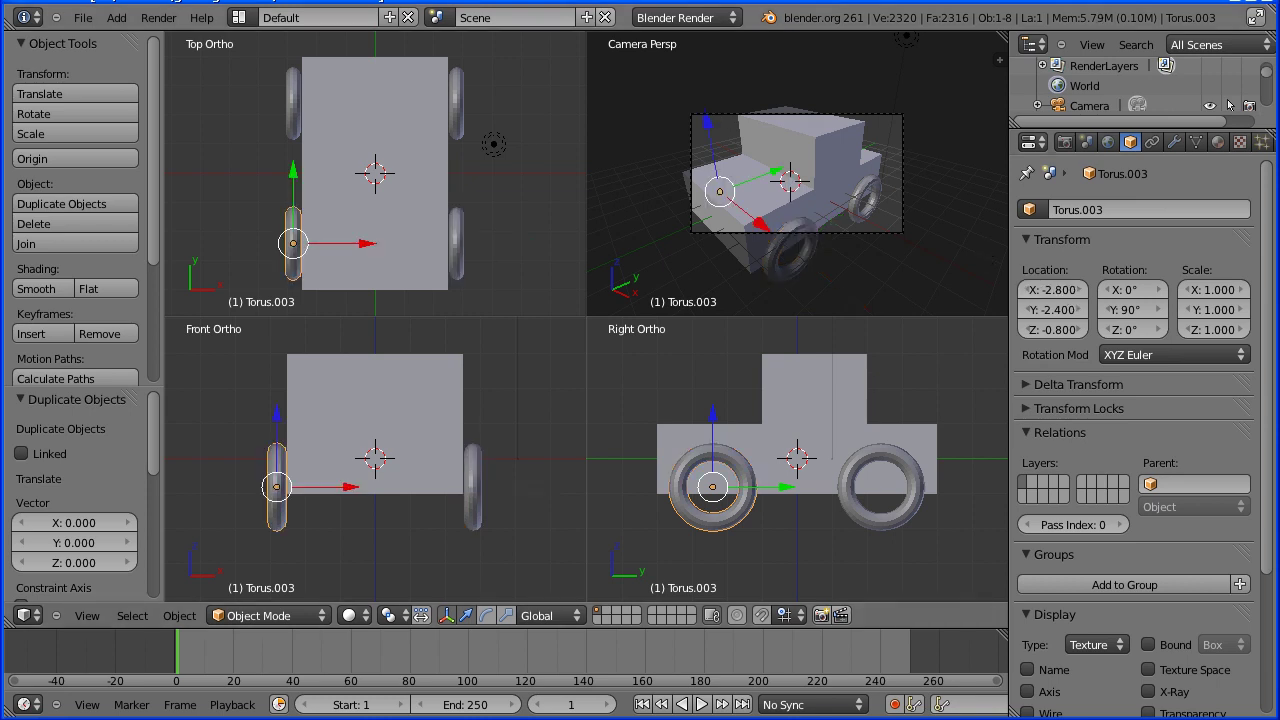
Give the car body a new material named 'red' with a red diffuse colour
right_click(820, 490)
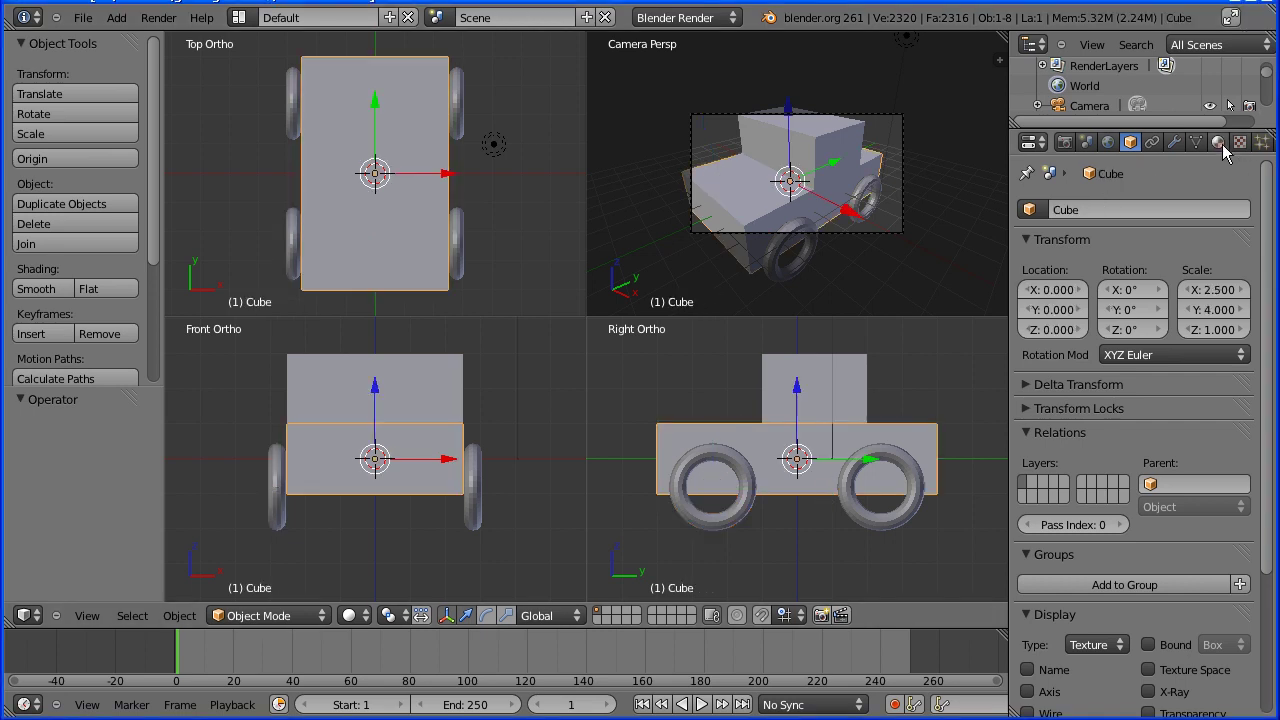
left_click(1218, 142)
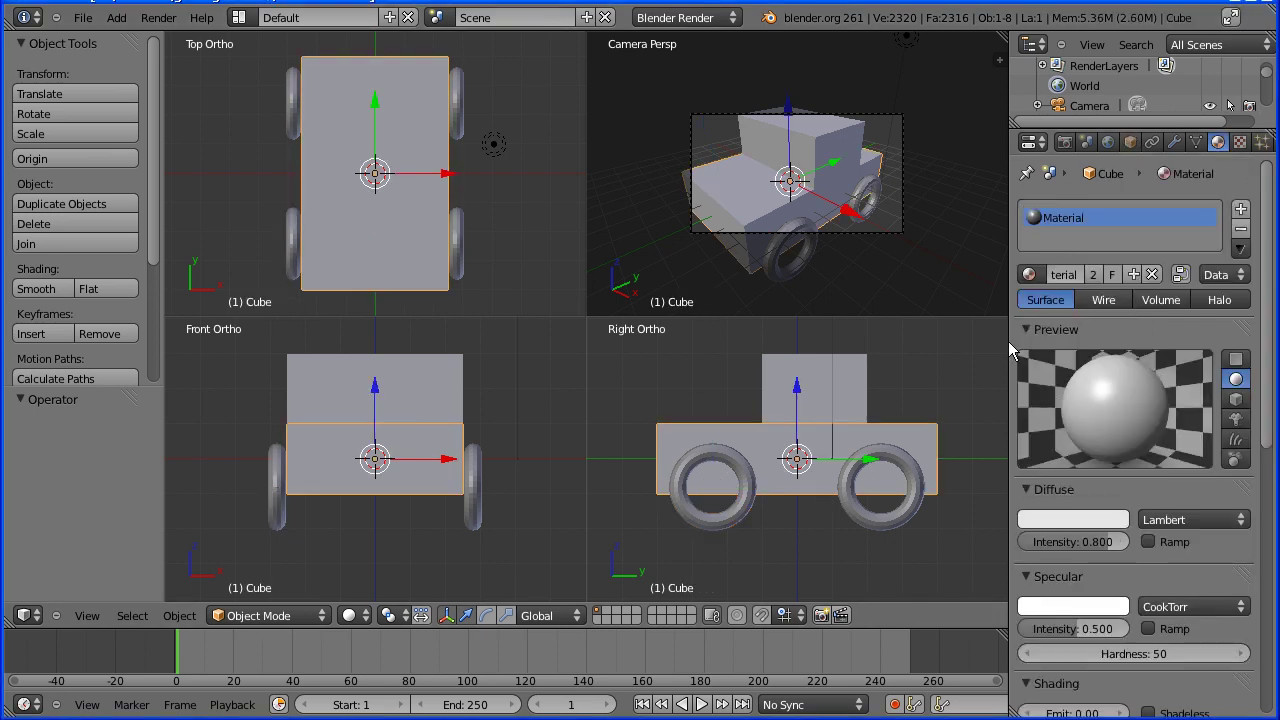
left_click_drag(1007, 336, 967, 336)
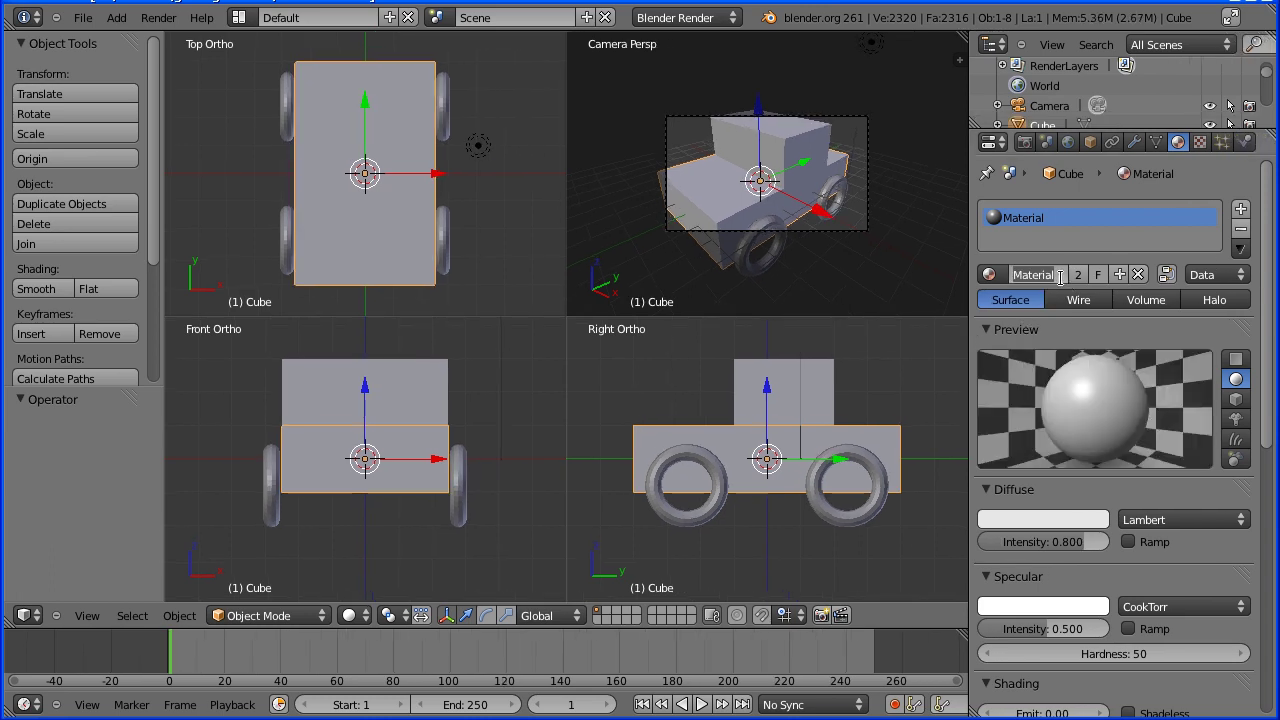
type("red")
key("Return")
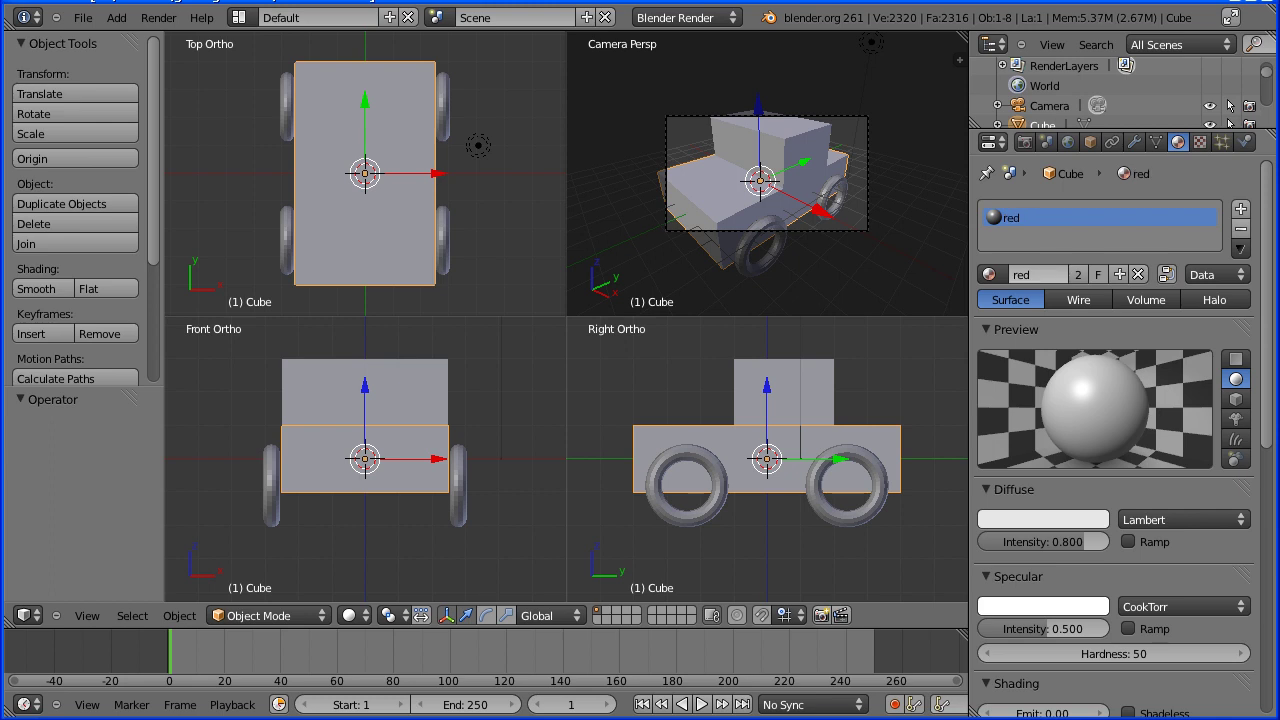
left_click(1052, 521)
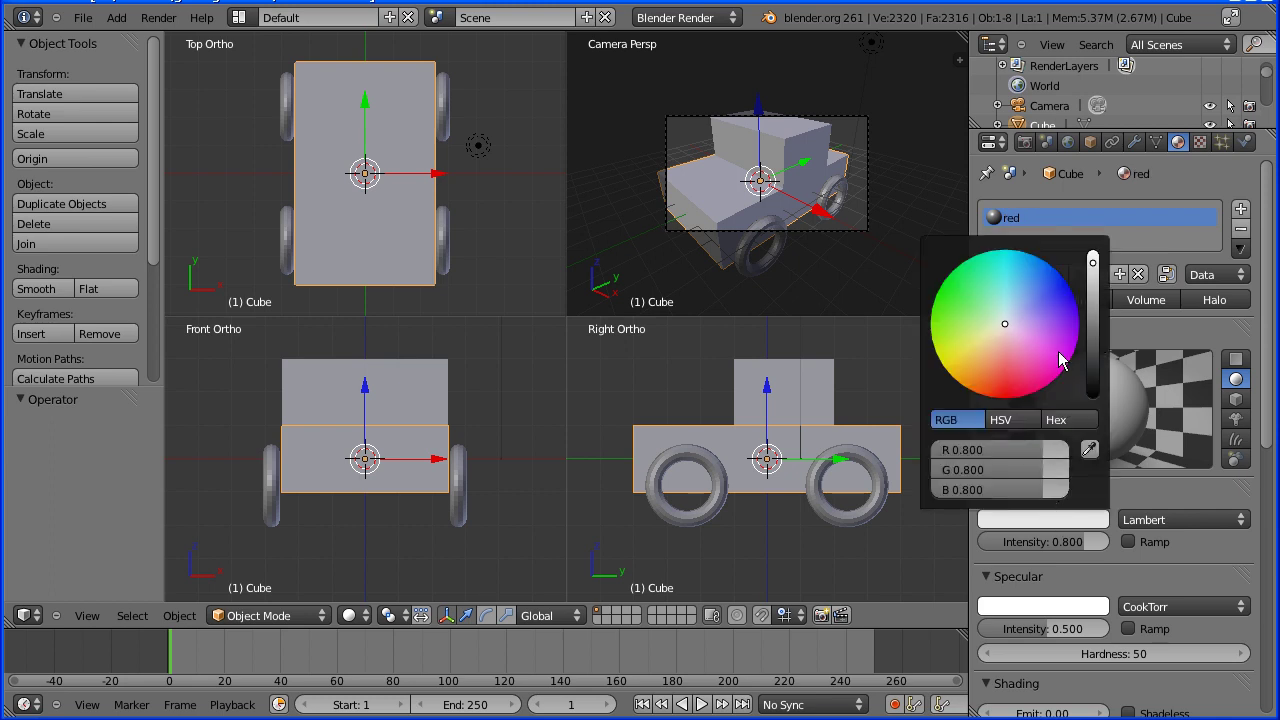
left_click_drag(1008, 325, 1003, 404)
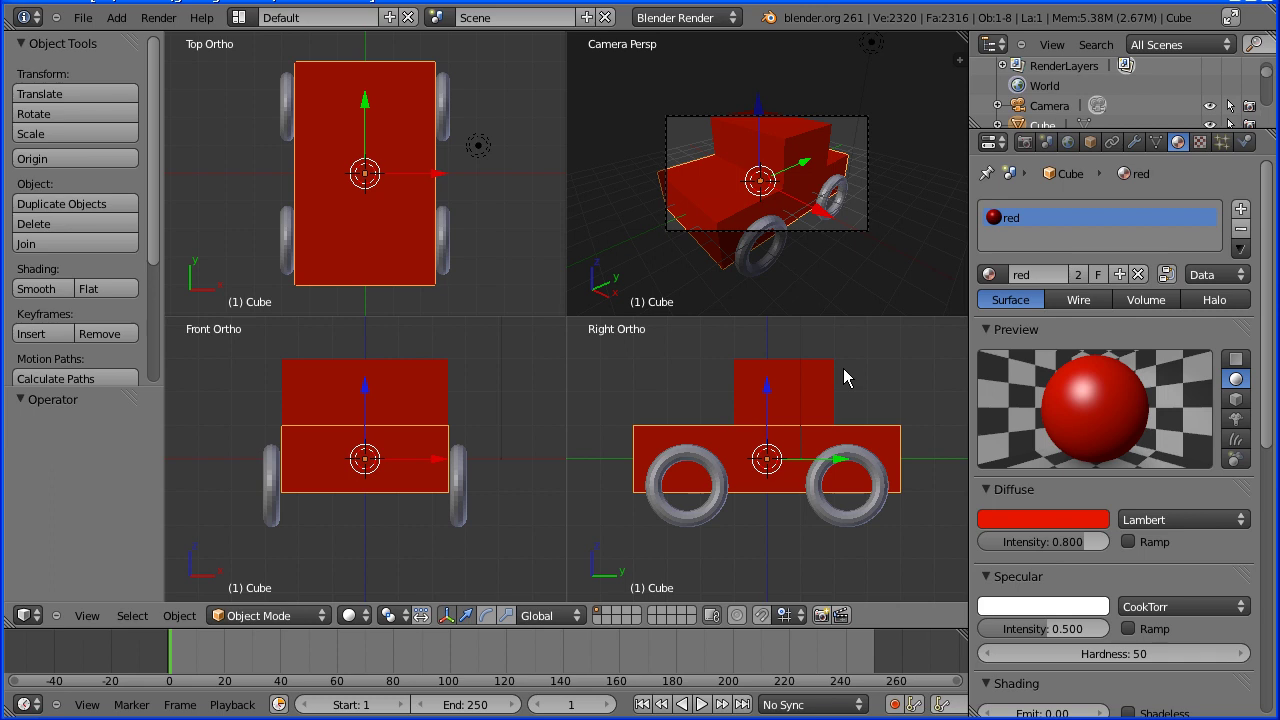
Give the front-right wheel a new material named 'black' with a pure black diffuse colour
right_click(446, 106)
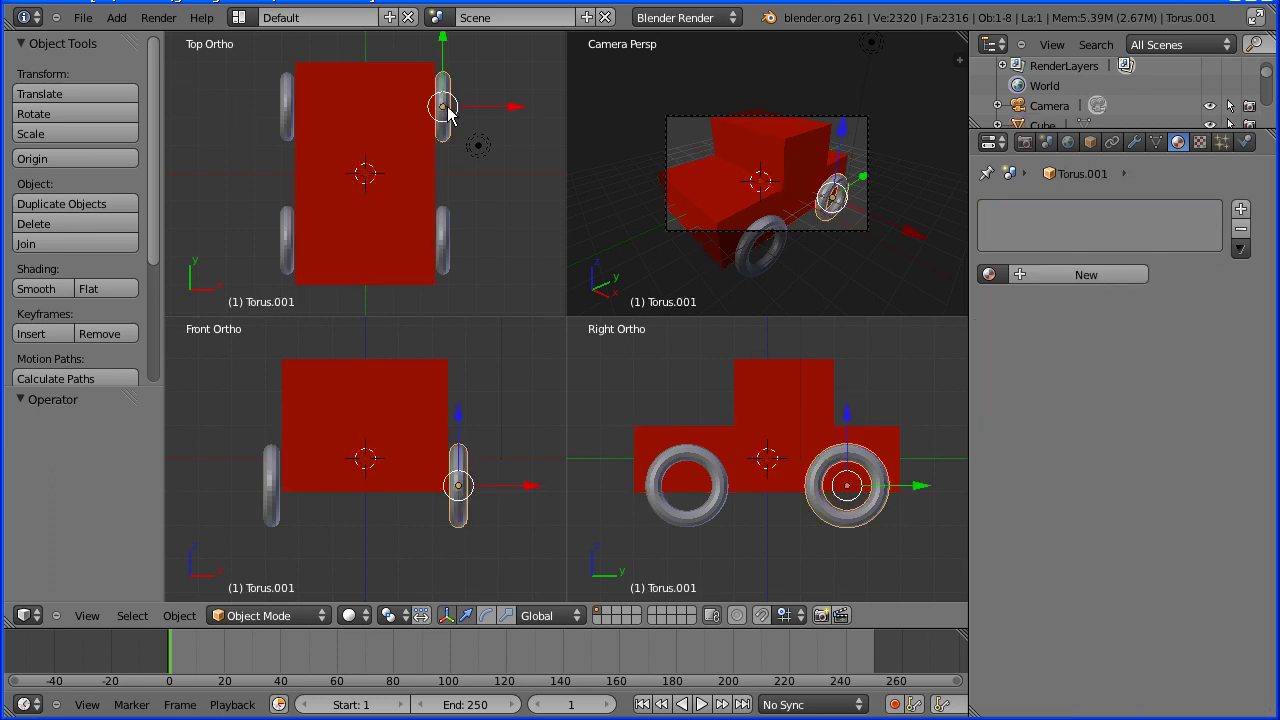
left_click(1019, 277)
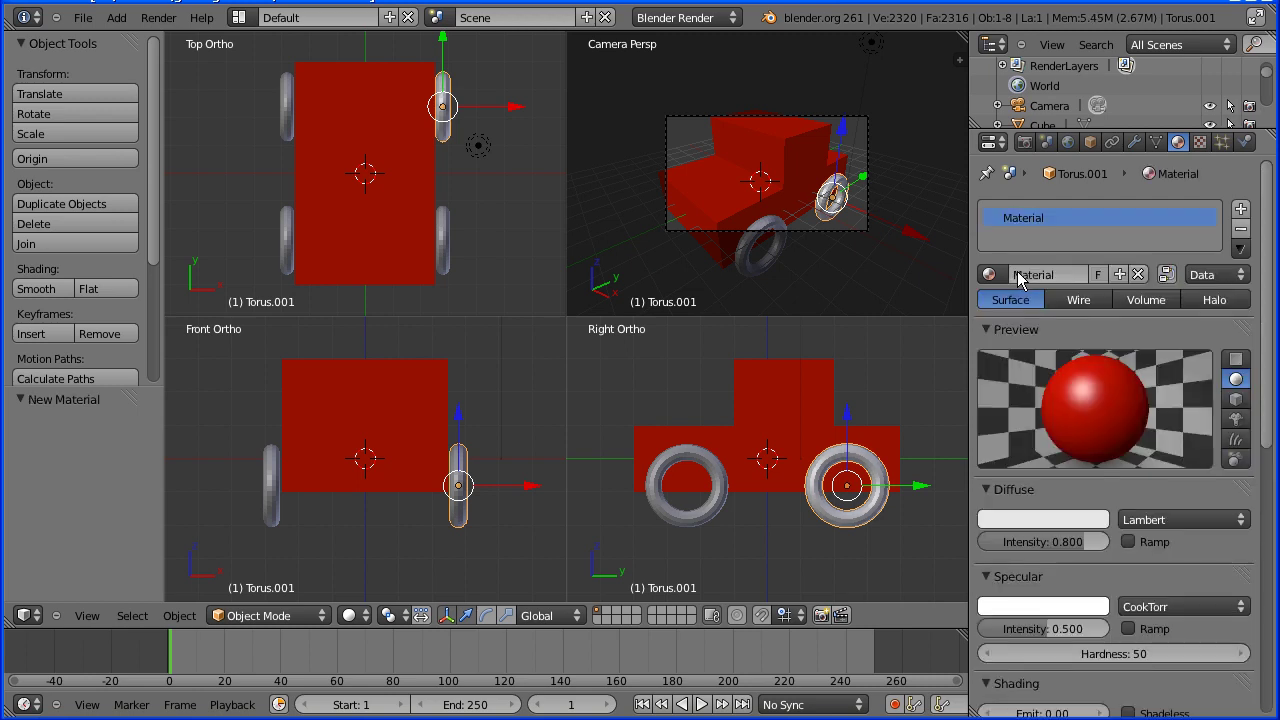
left_click(1043, 275)
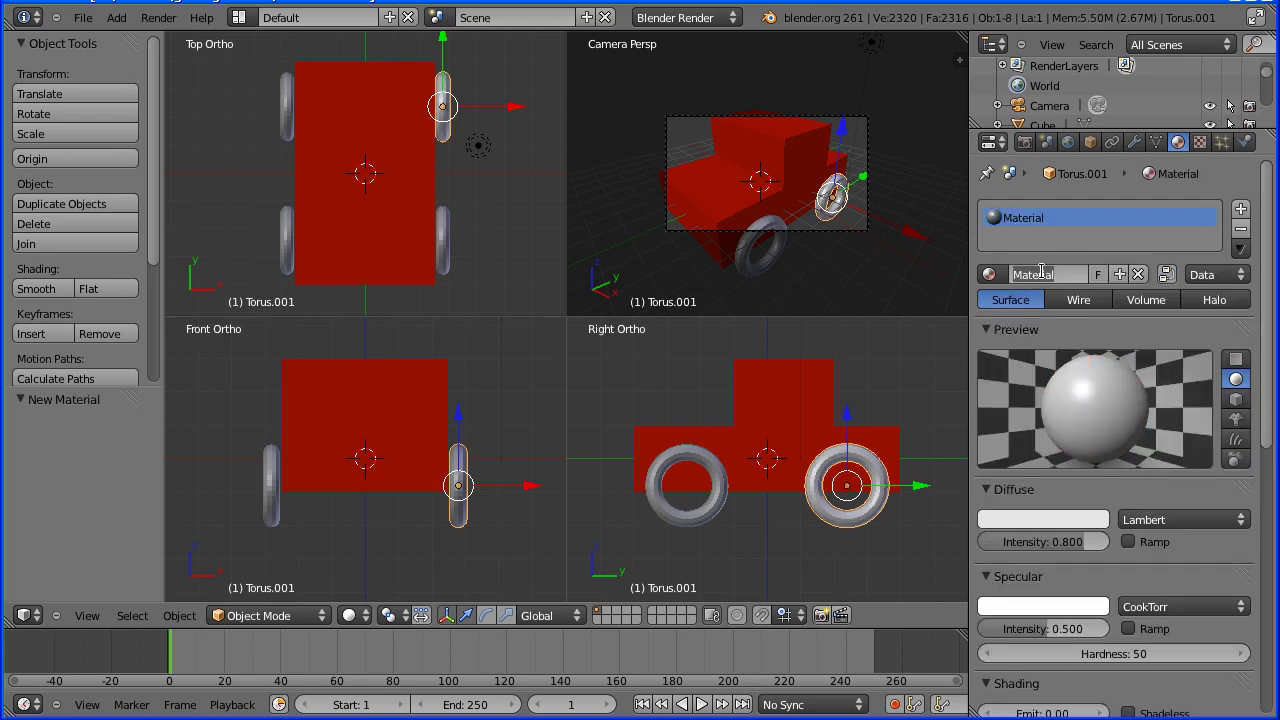
type("black")
key("Return")
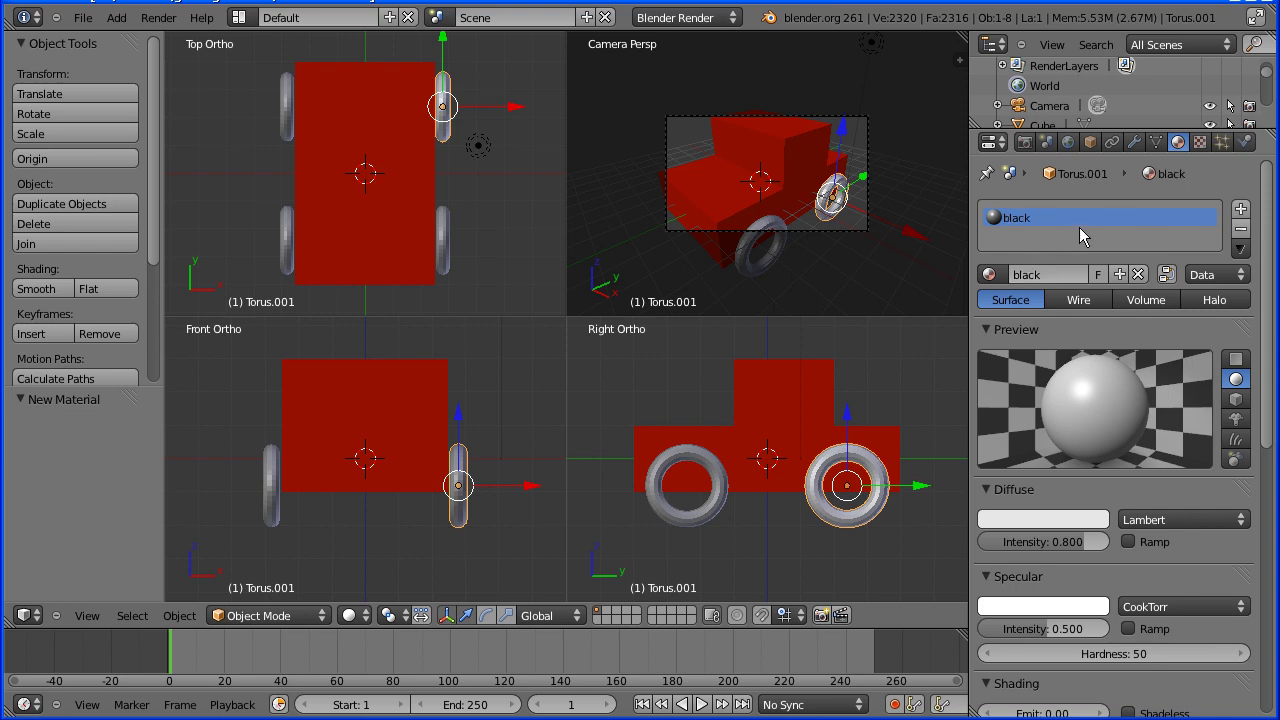
left_click(1049, 521)
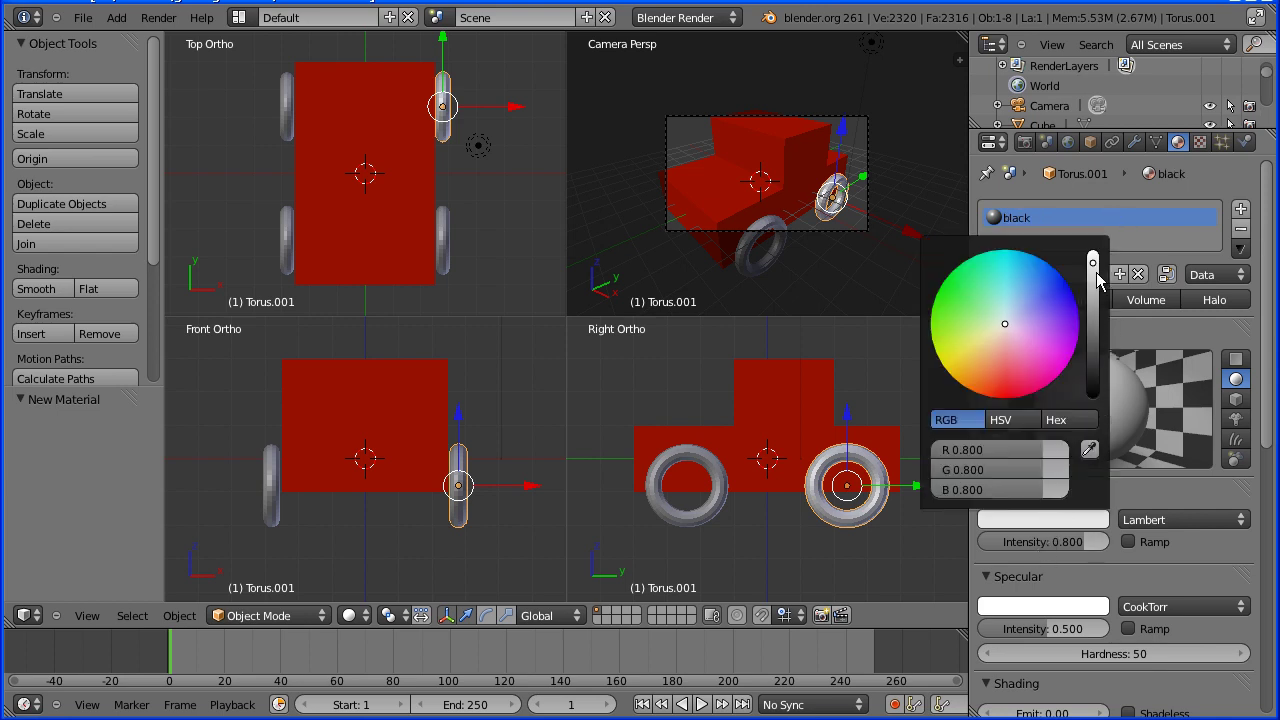
left_click_drag(1093, 264, 1090, 418)
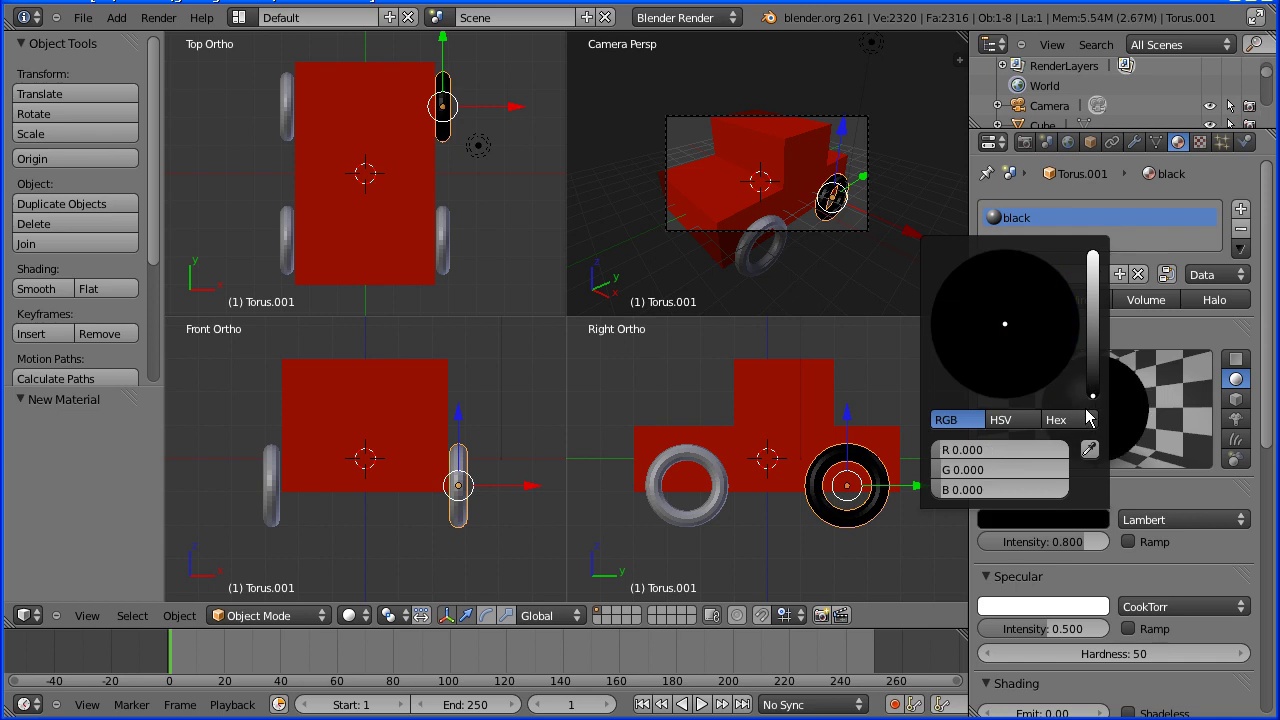
left_click(1166, 492)
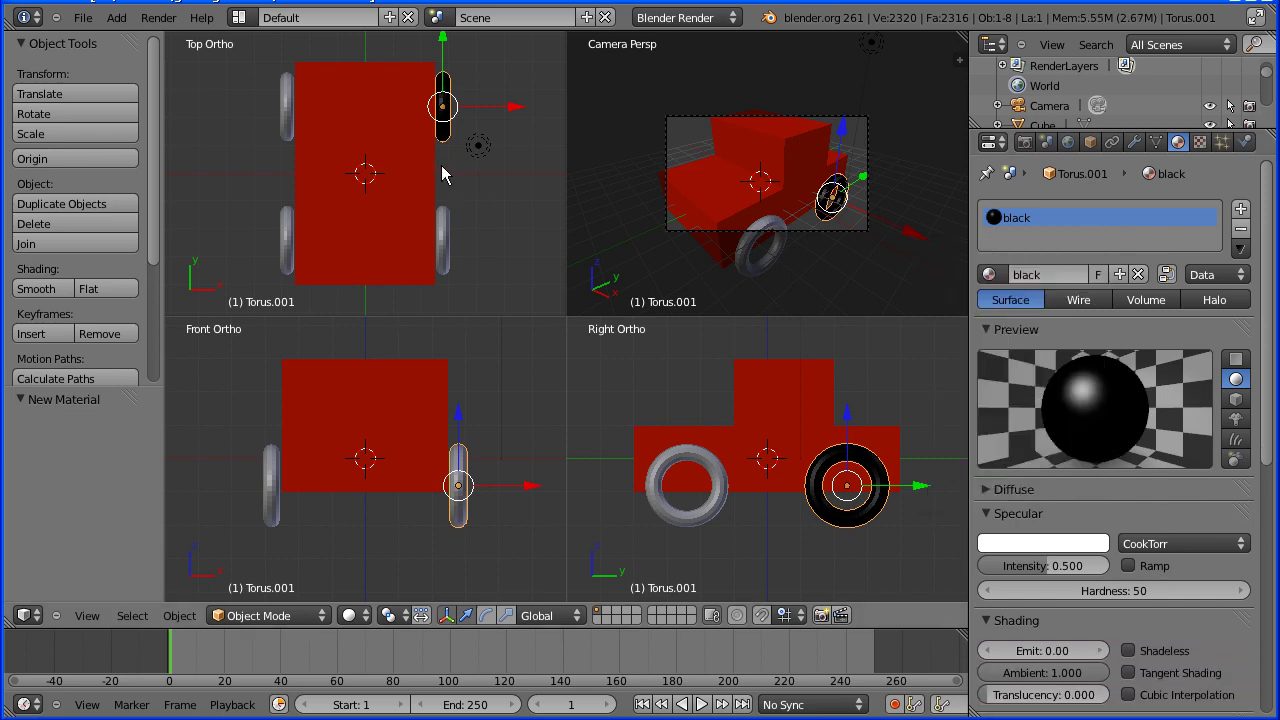
Assign the existing 'black' material to the remaining three wheels
right_click(445, 229)
left_click(989, 275)
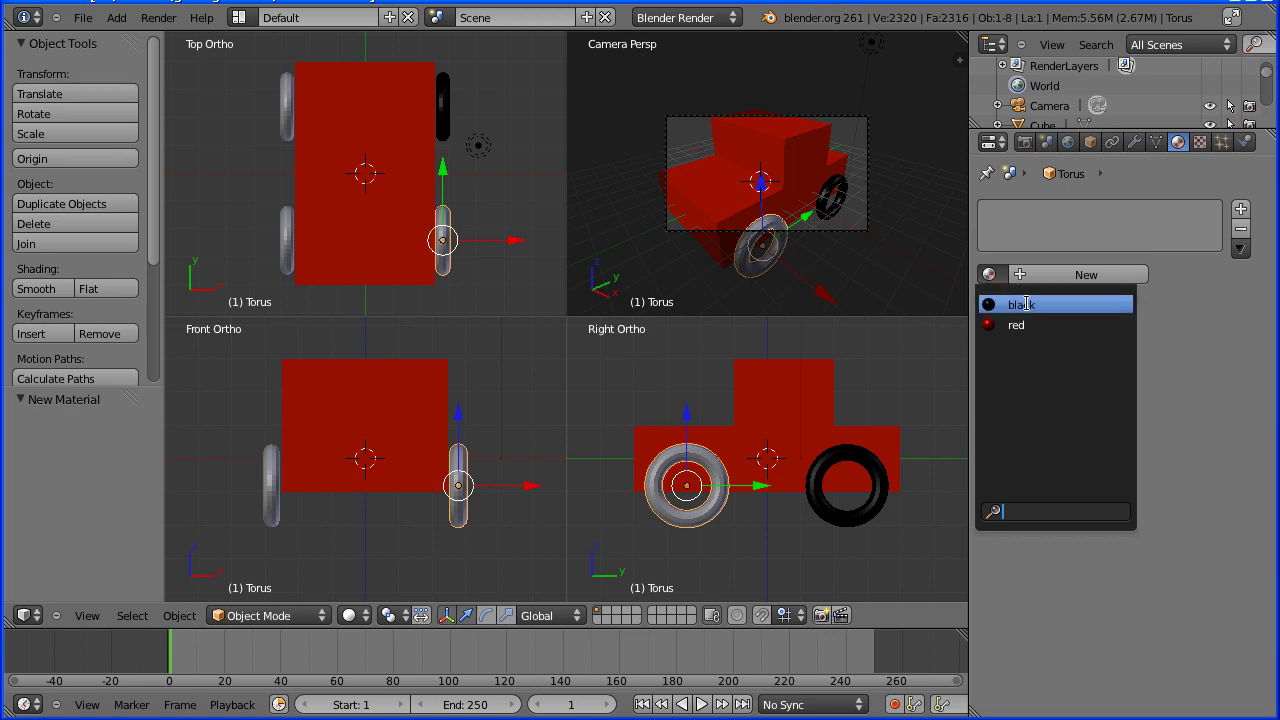
left_click(1022, 305)
right_click(294, 122)
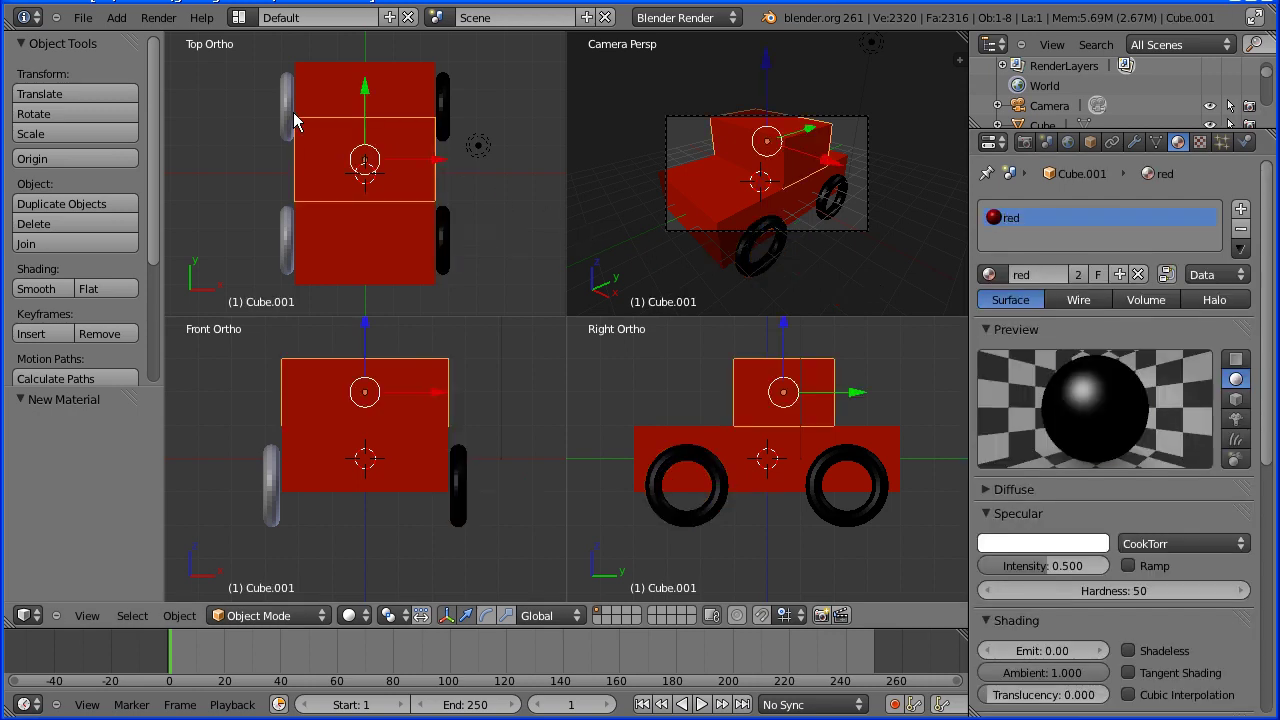
right_click(288, 122)
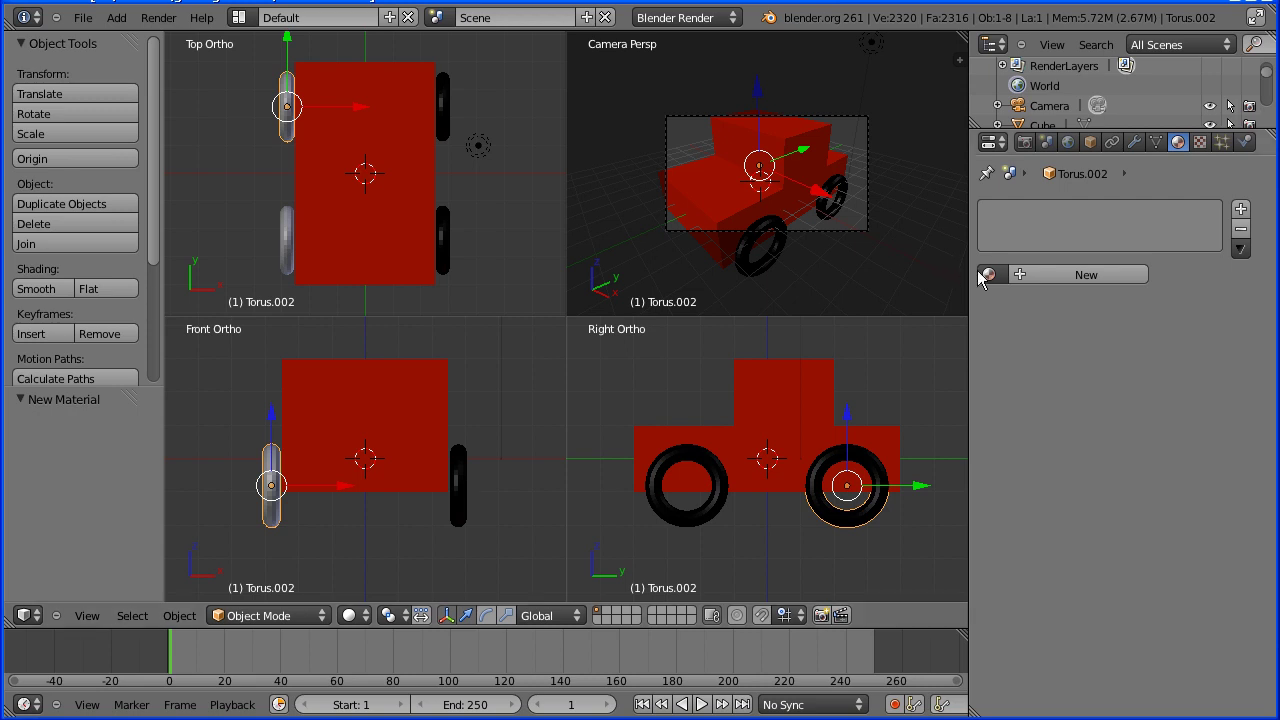
left_click(989, 275)
left_click(1022, 305)
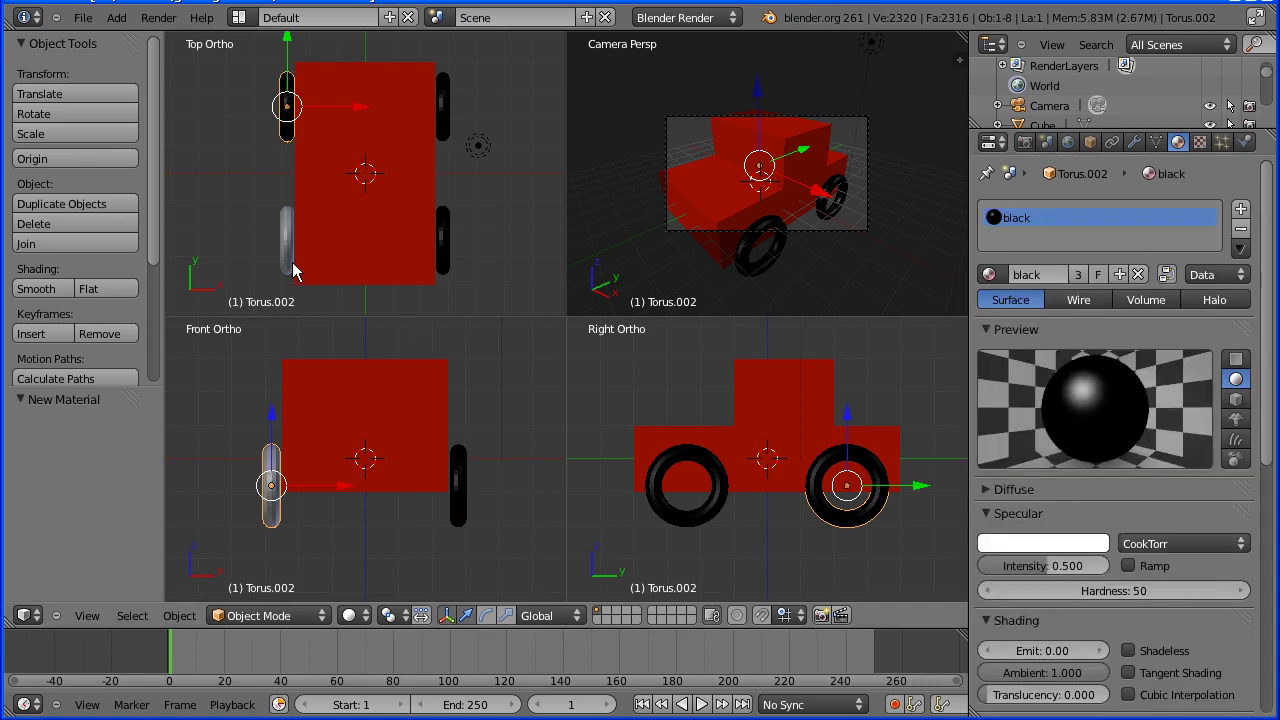
right_click(292, 264)
left_click(989, 275)
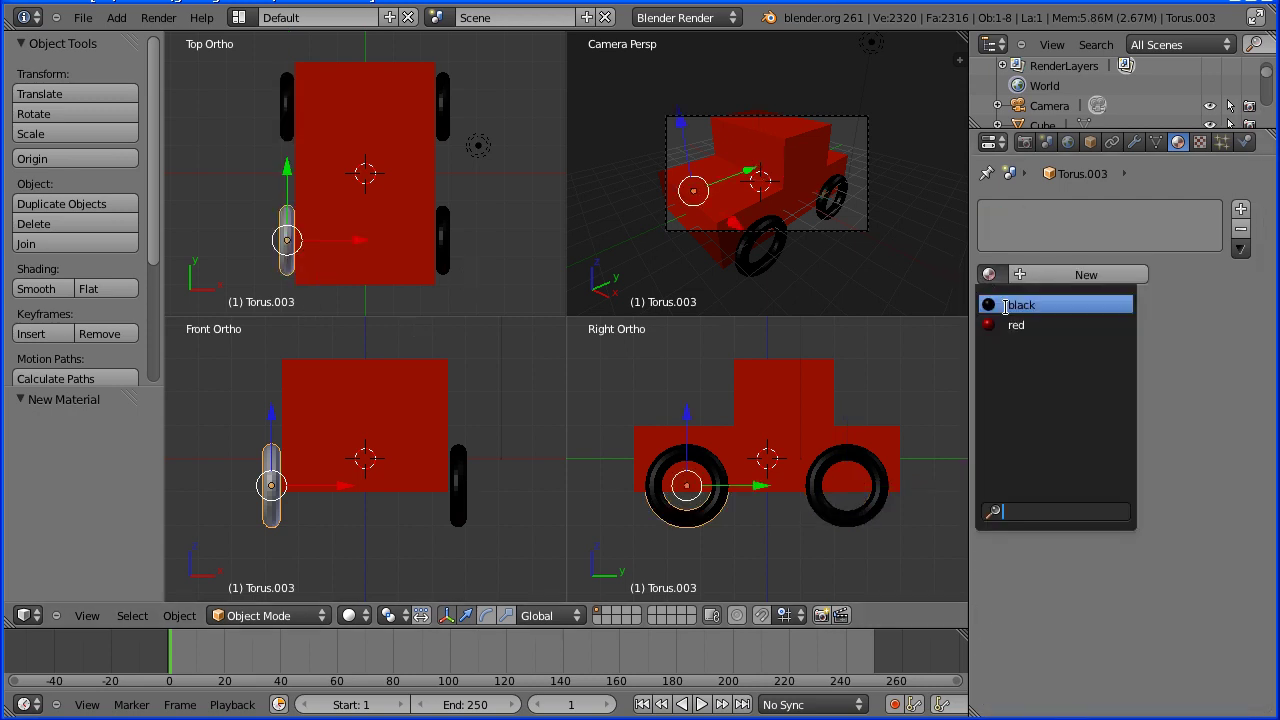
left_click(1022, 304)
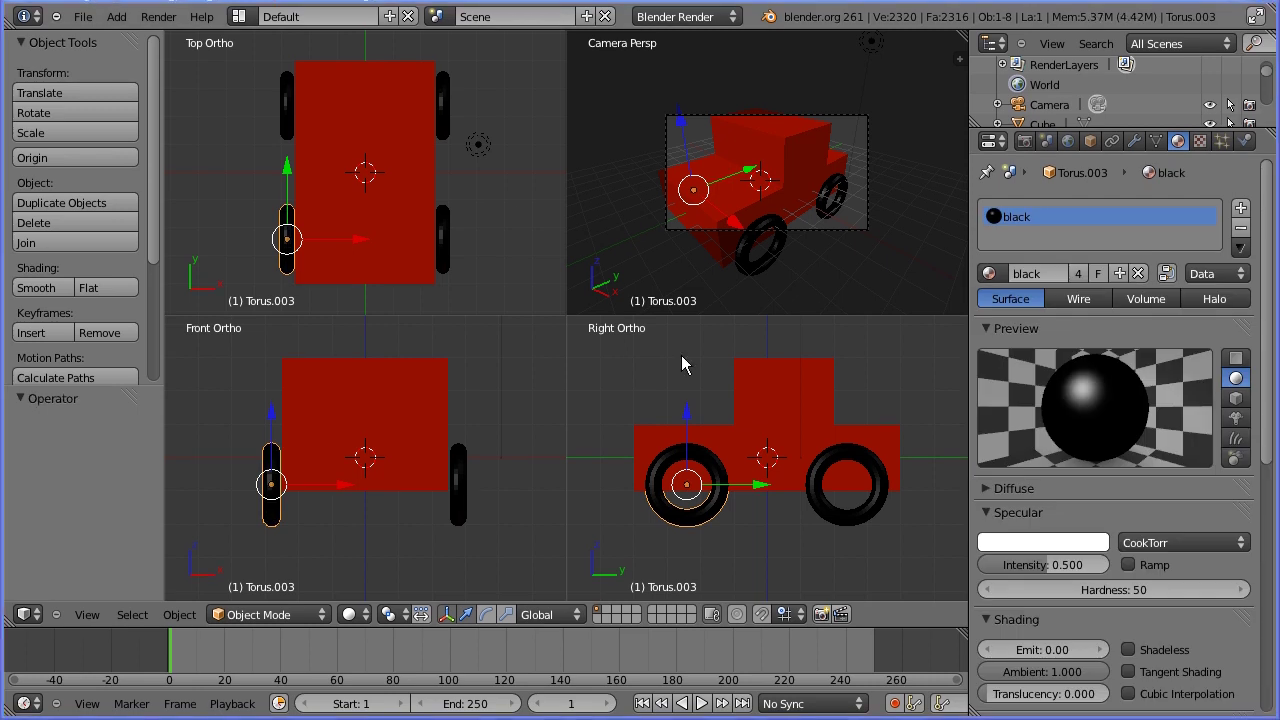
left_click_drag(1092, 133, 1092, 300)
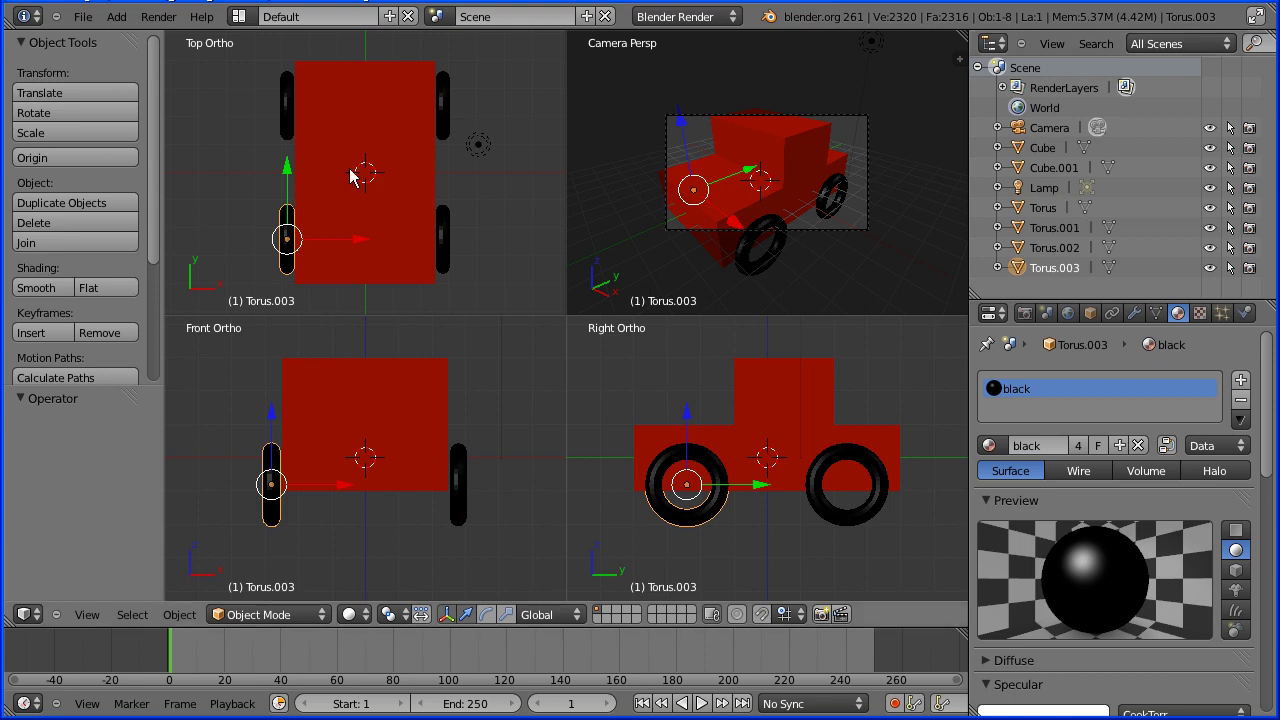
Save the file under the new name carTut7.blend, changing the version number 6 to 7
left_click(84, 18)
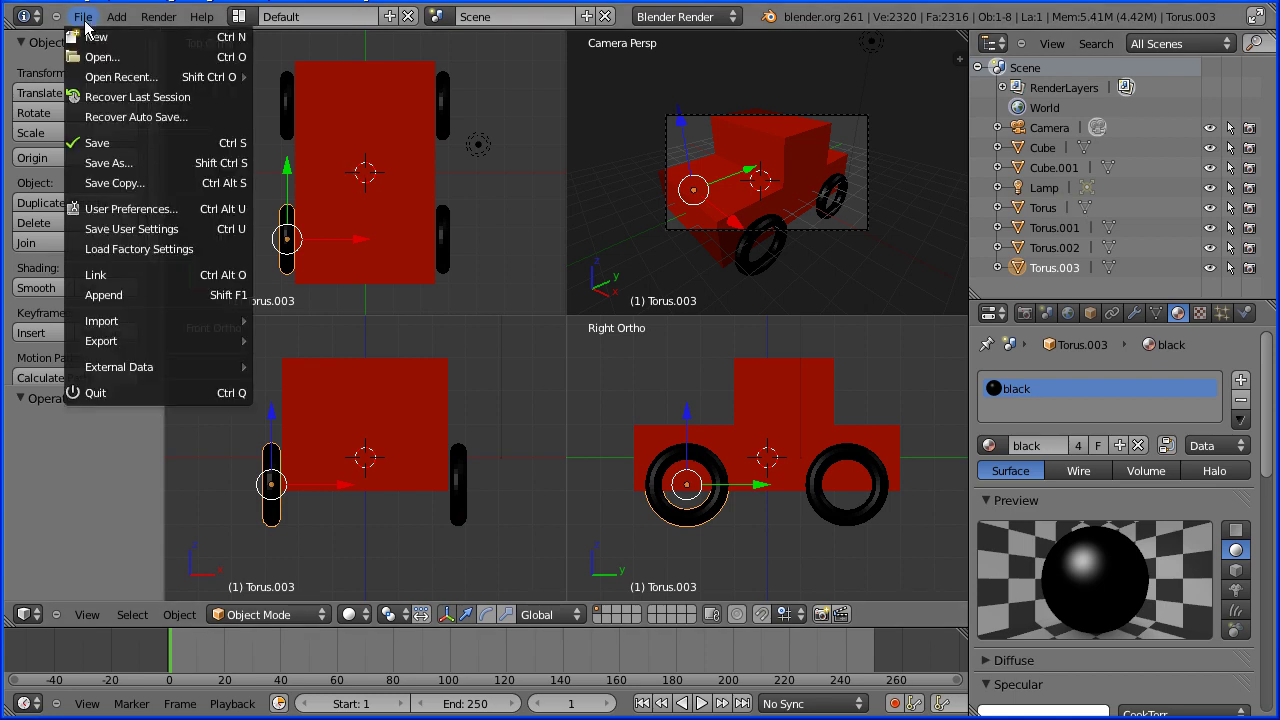
left_click(156, 166)
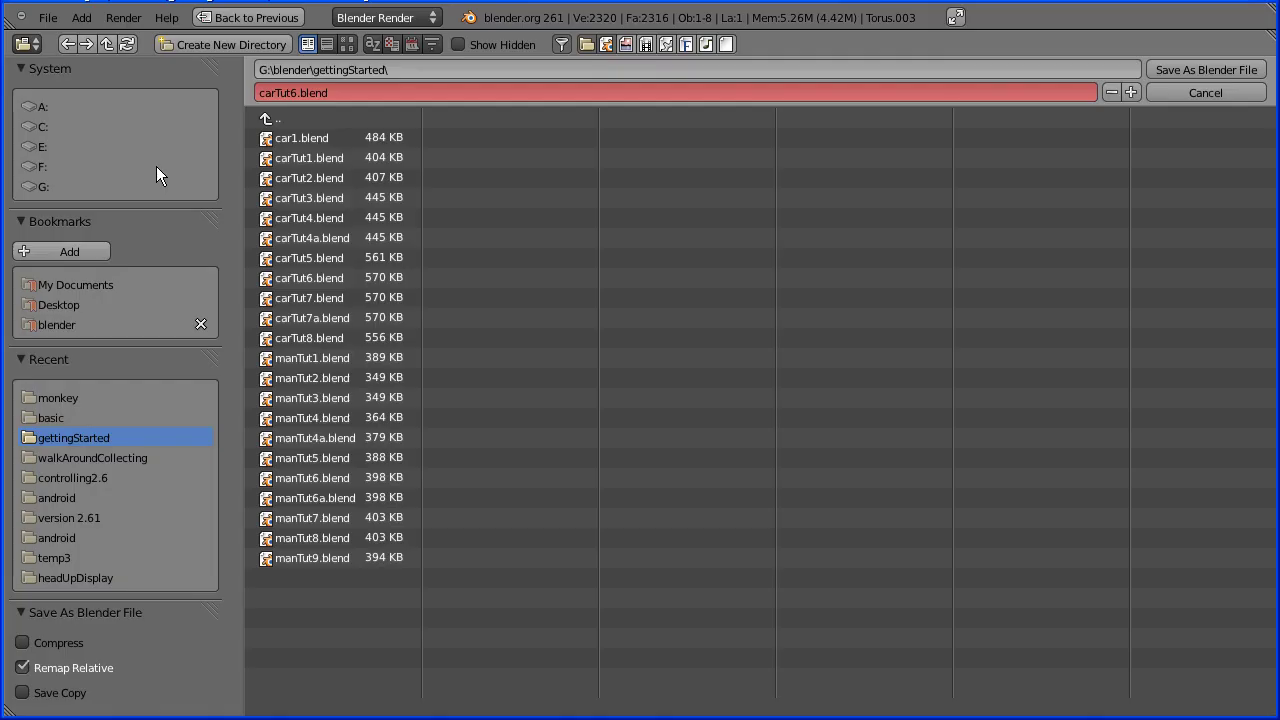
left_click(295, 94)
left_click_drag(291, 94, 299, 94)
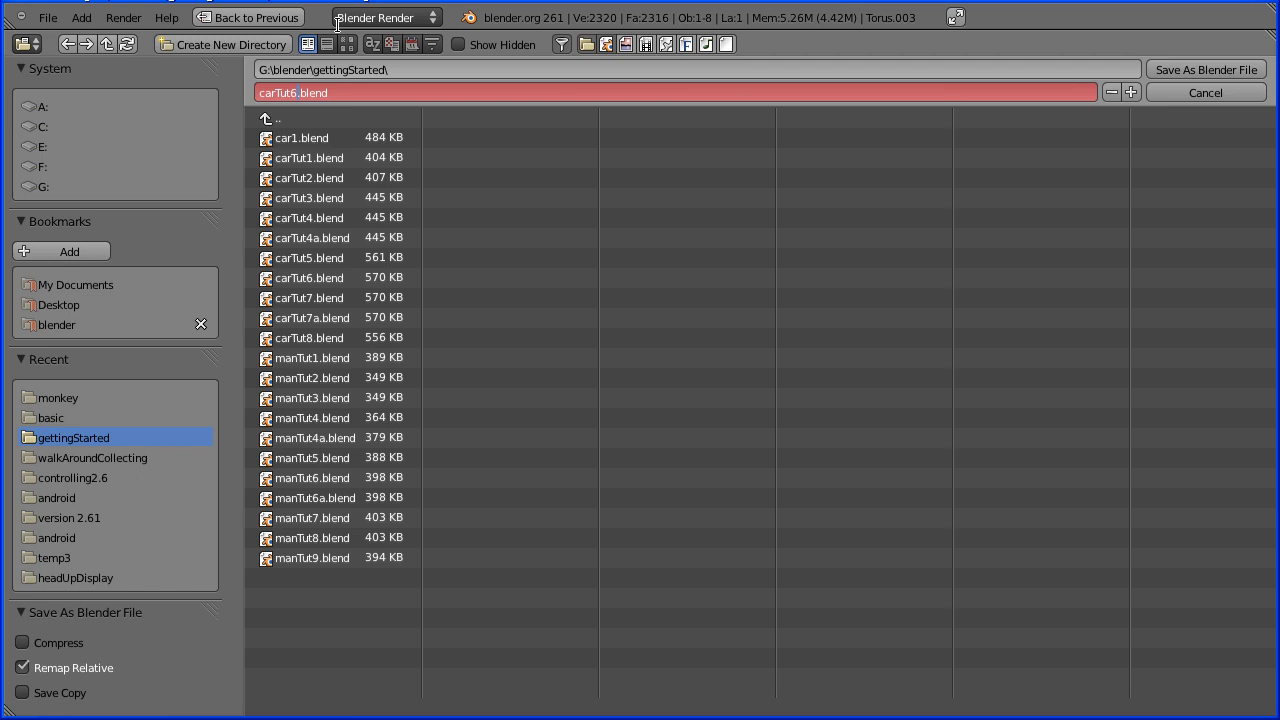
type("7")
left_click(1200, 73)
Finish saving carTut7.blend, then join the body, wheels and cab (active last) into one object
left_click(1200, 73)
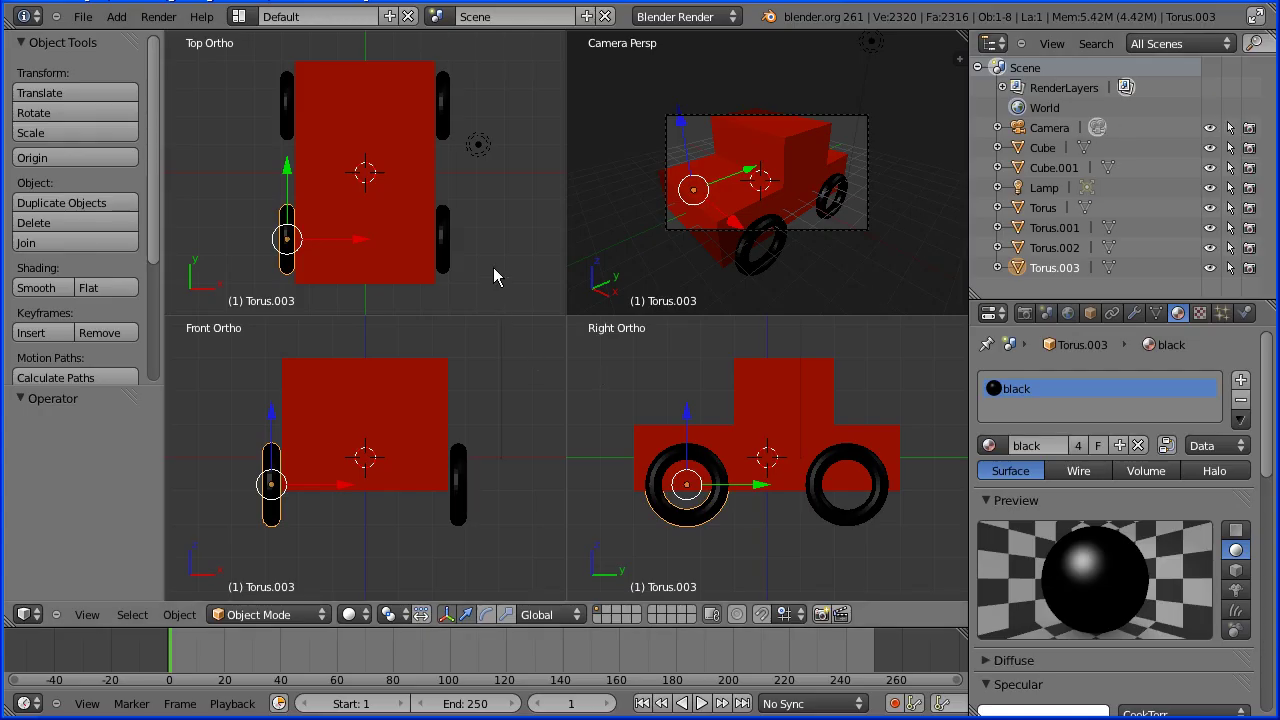
right_click(373, 270, "shift")
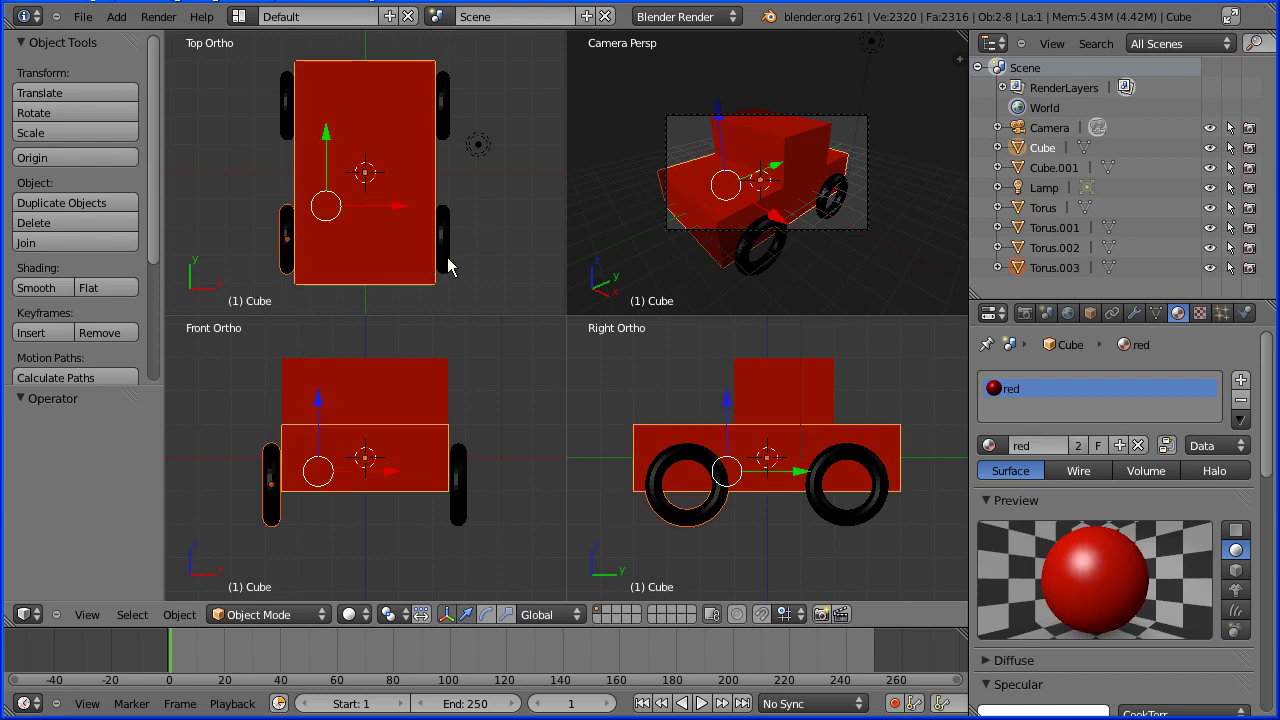
right_click(446, 260, "shift")
right_click(448, 106, "shift")
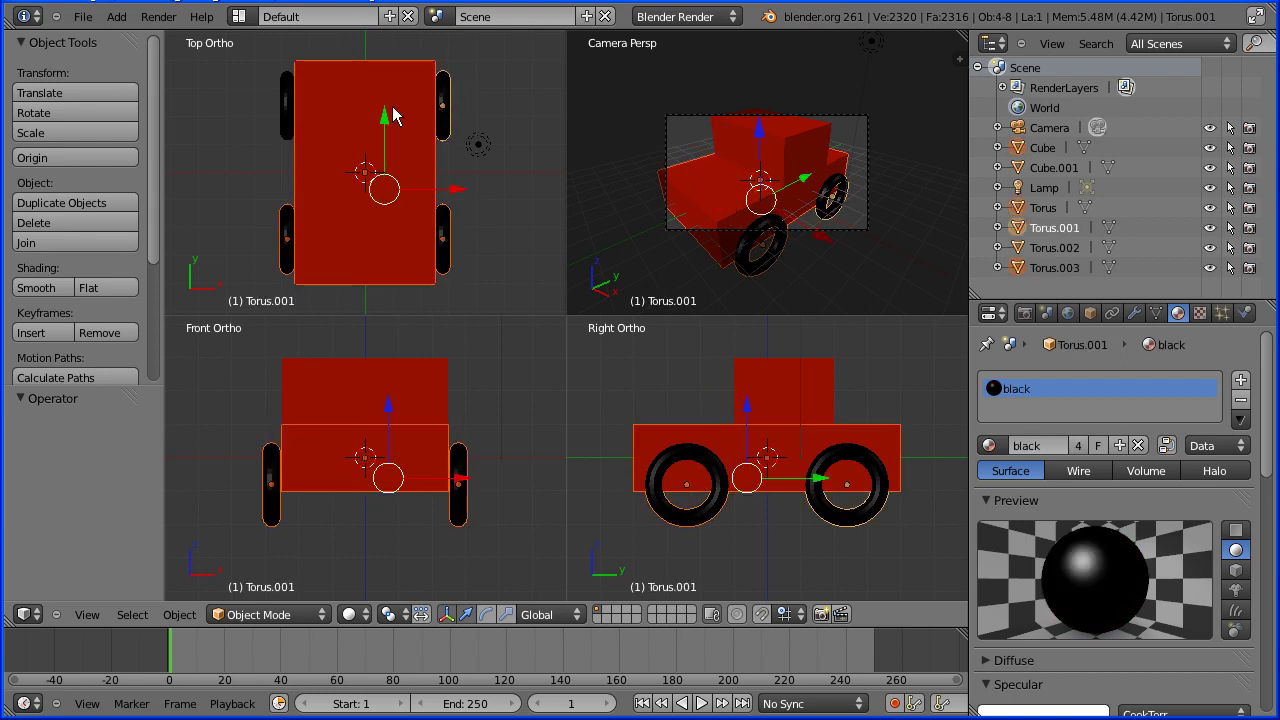
right_click(287, 124, "shift")
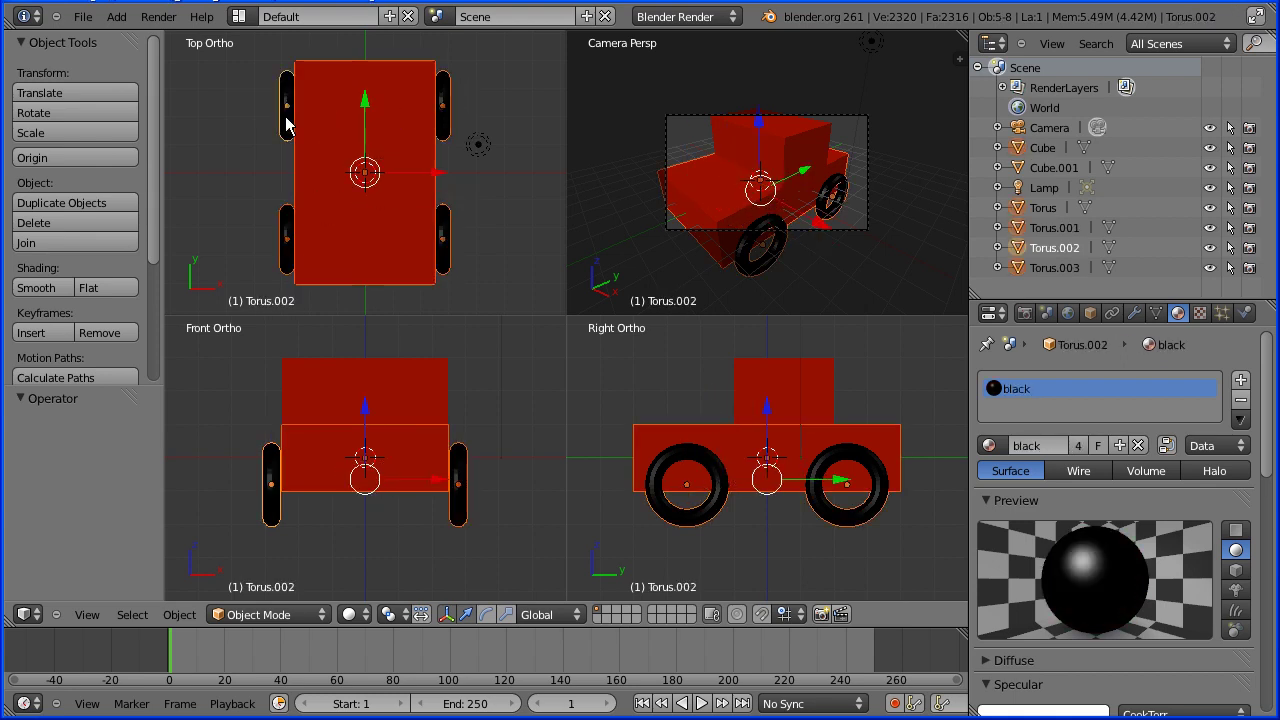
right_click(780, 380, "shift")
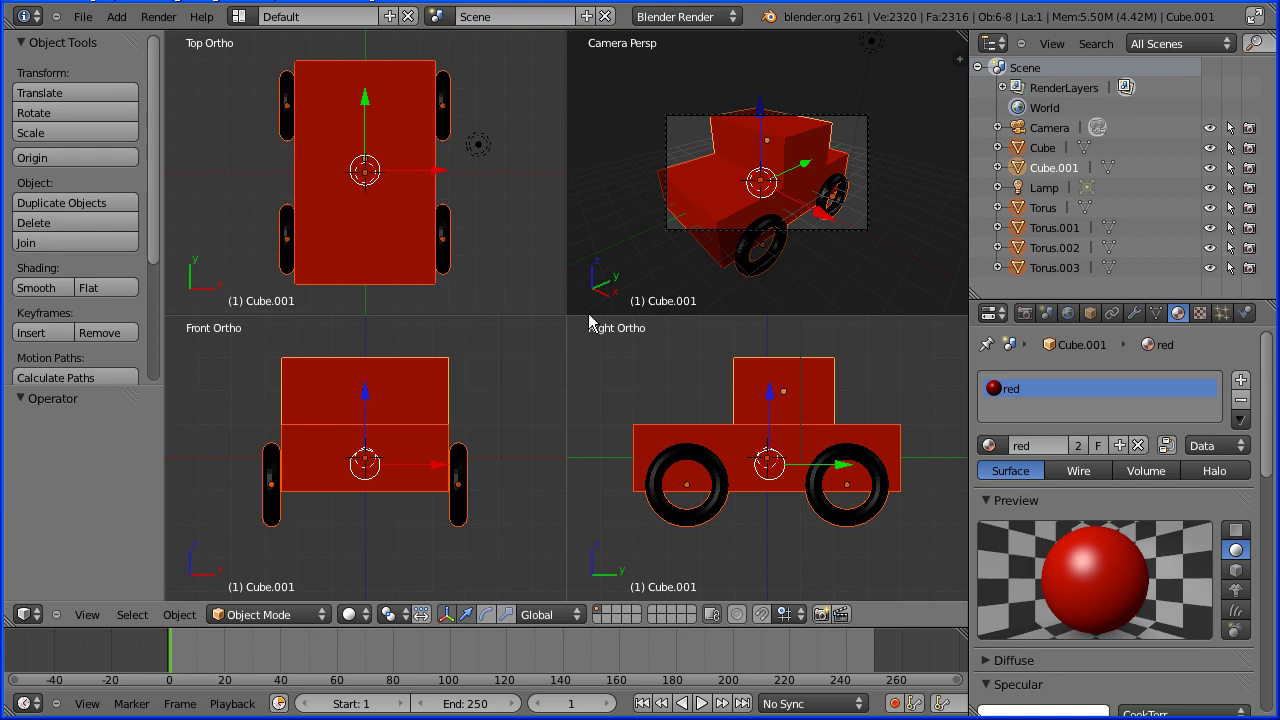
left_click(119, 244)
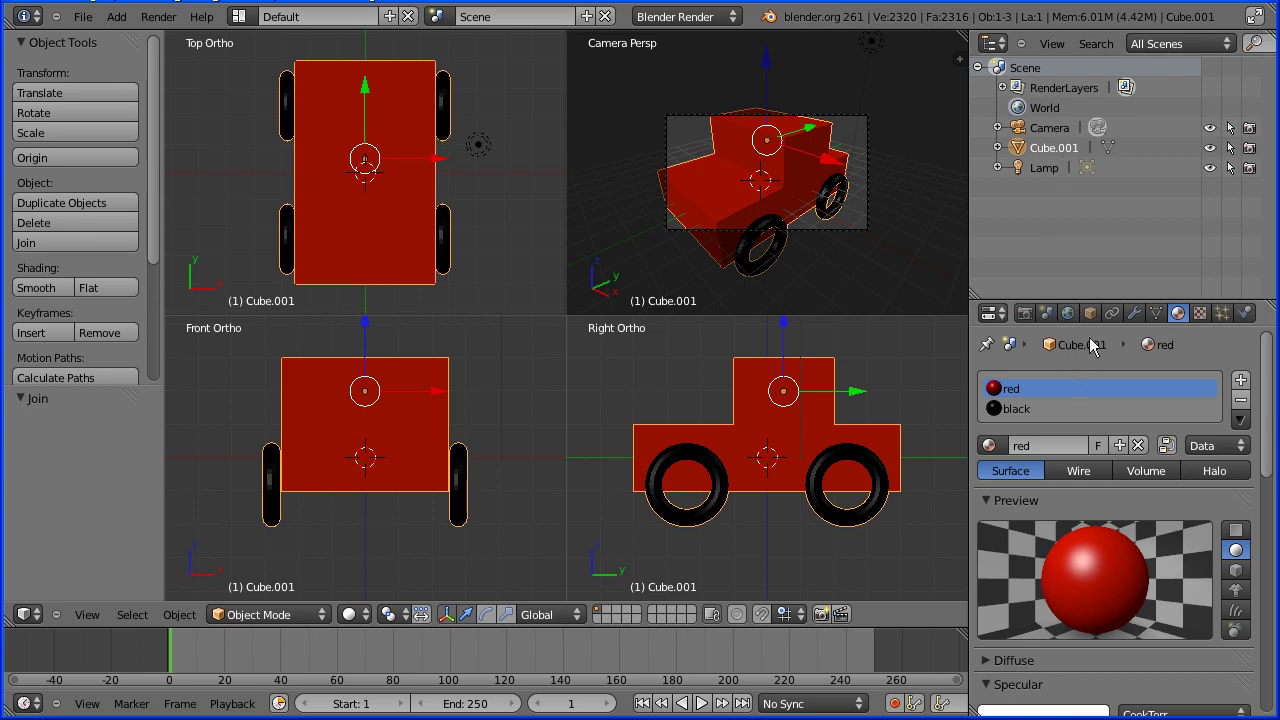
Rename the joined object to 'car' in Object properties
left_click(1087, 312)
left_click(1056, 387)
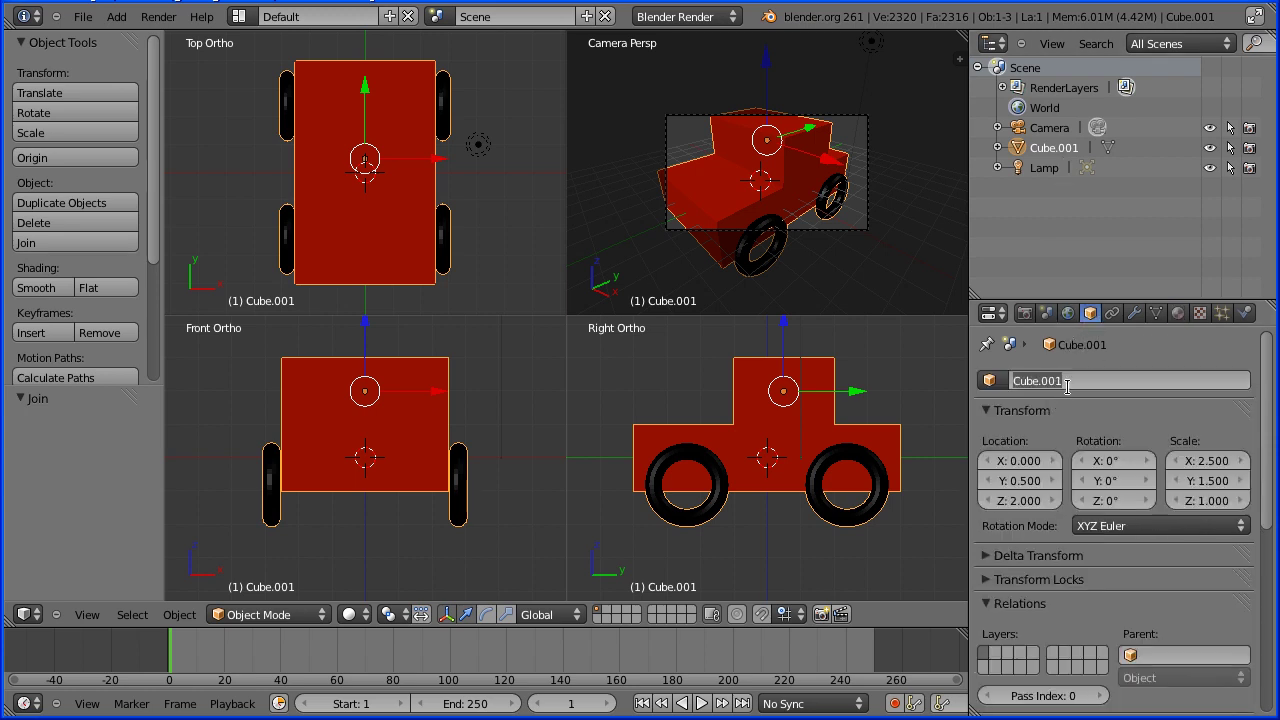
type("car")
key("Return")
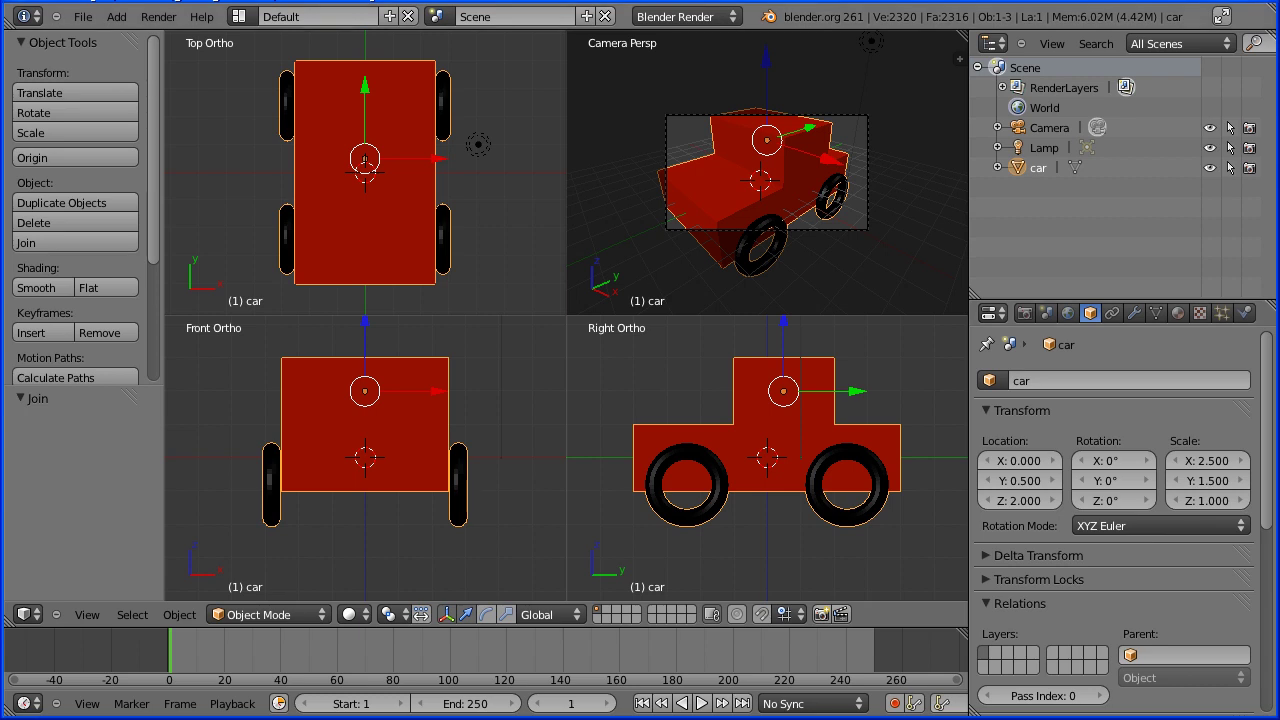
Replace quad view with one perspective viewport, zoomed out and orbited to an angled view of the car
left_click(97, 613)
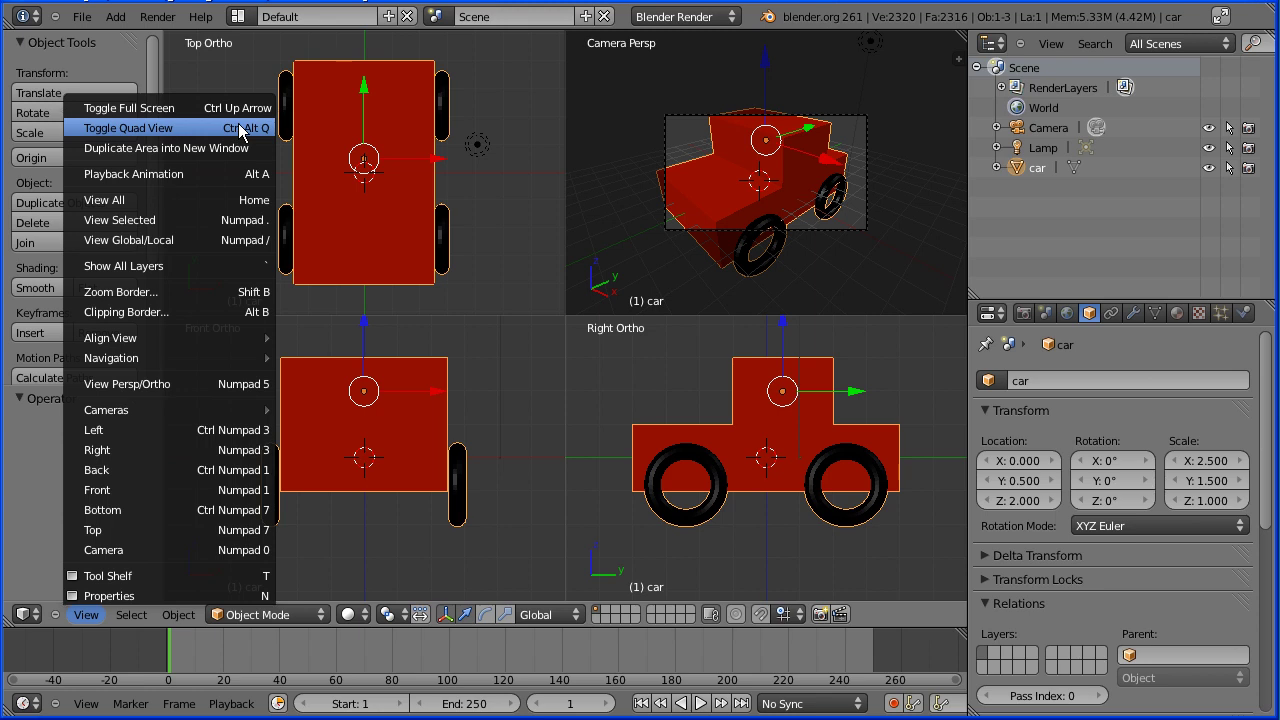
left_click(240, 128)
left_click(86, 613)
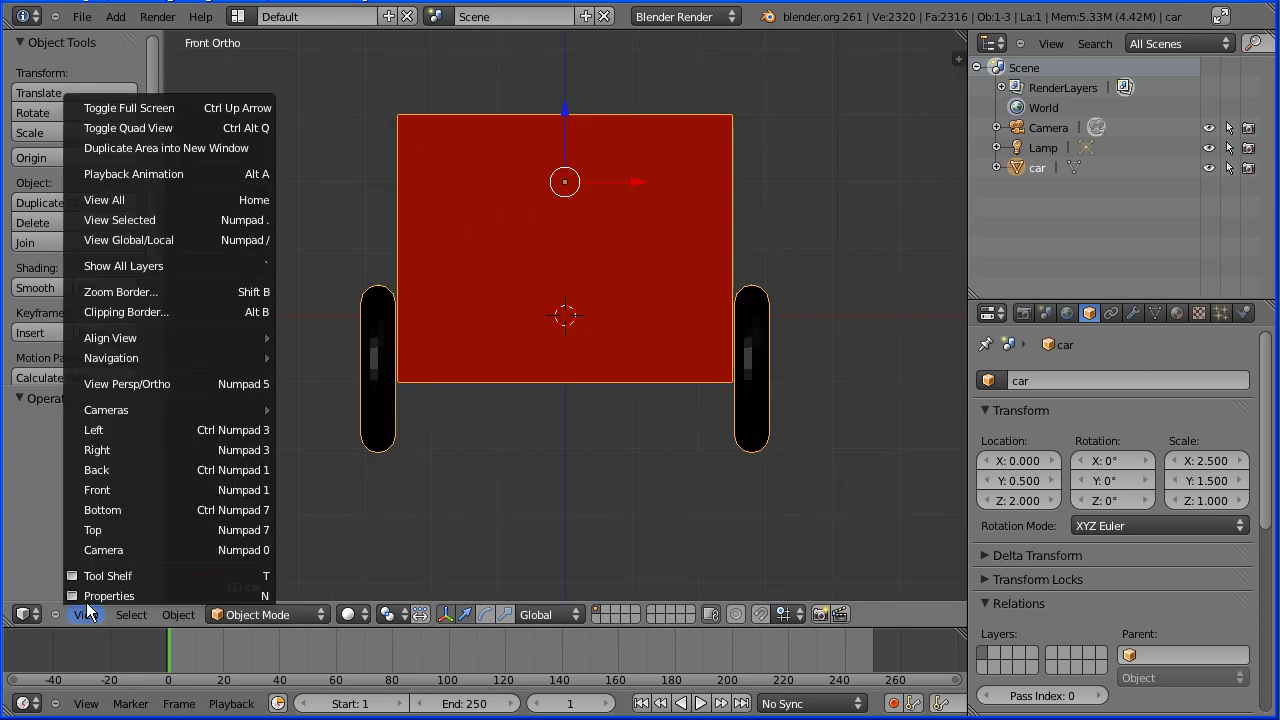
left_click(201, 384)
scroll(602, 335, "down", 5)
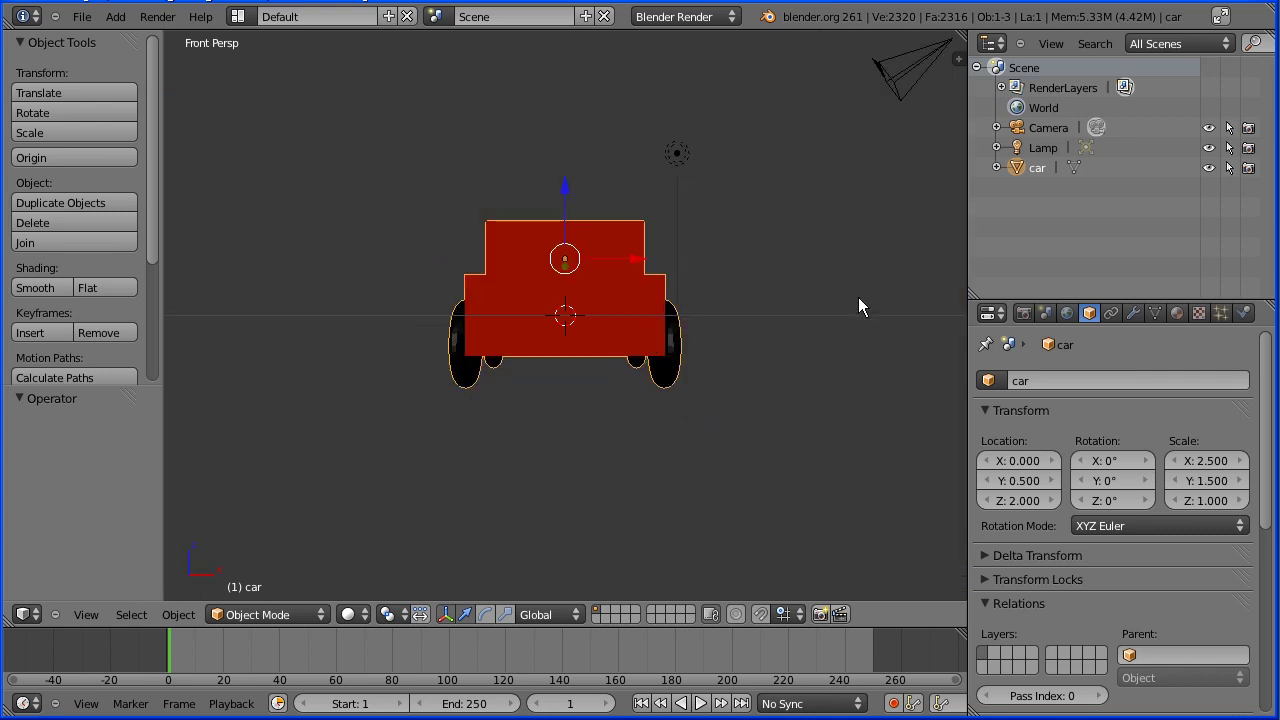
middle_click_drag(858, 300, 709, 325)
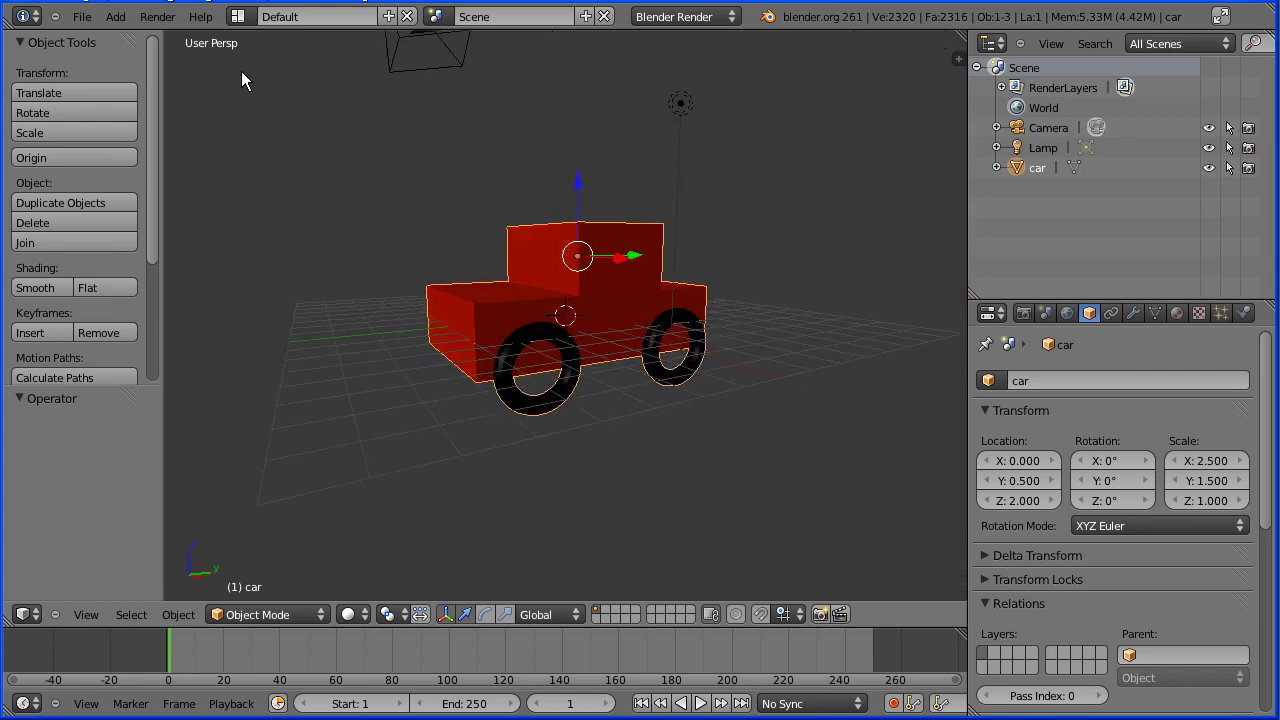